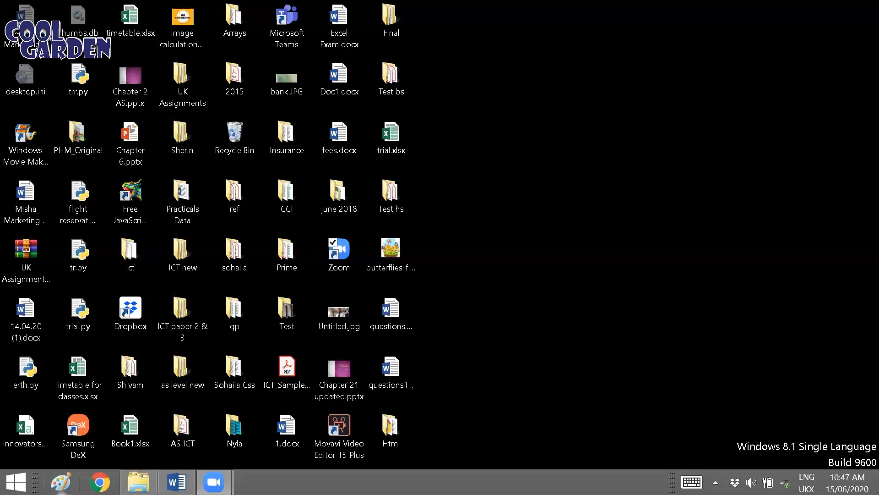
# Step: Open the Mail Merging folder inside Practicals Data > Word Files in the NIOS X folder on Removable Disk (F:)
pyautogui.click(176, 484)
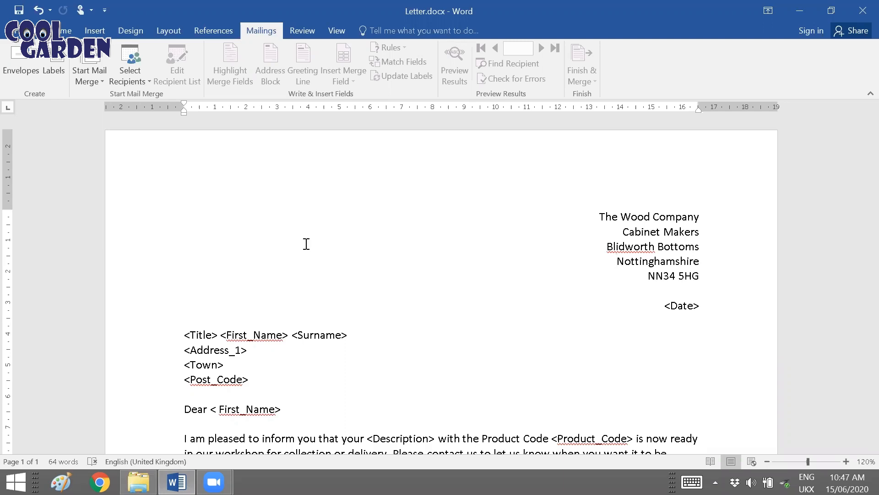
pyautogui.hotkey('alt', 'Tab')
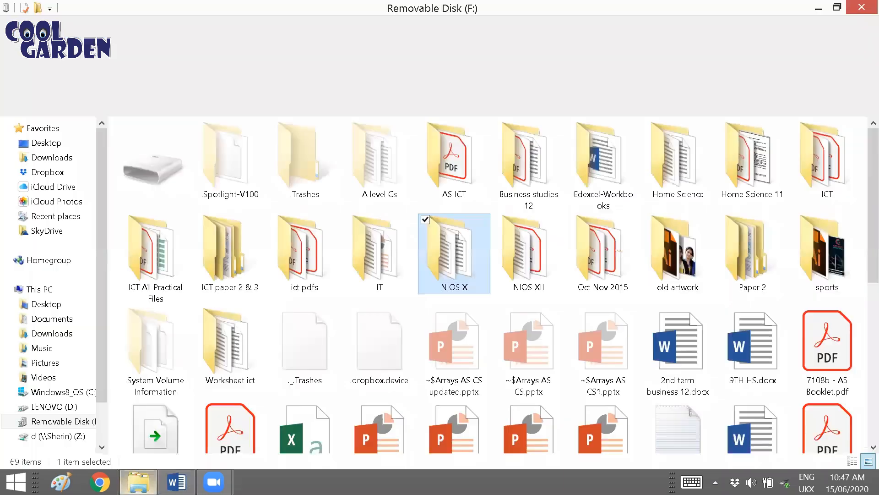
pyautogui.doubleClick(467, 280)
pyautogui.doubleClick(201, 176)
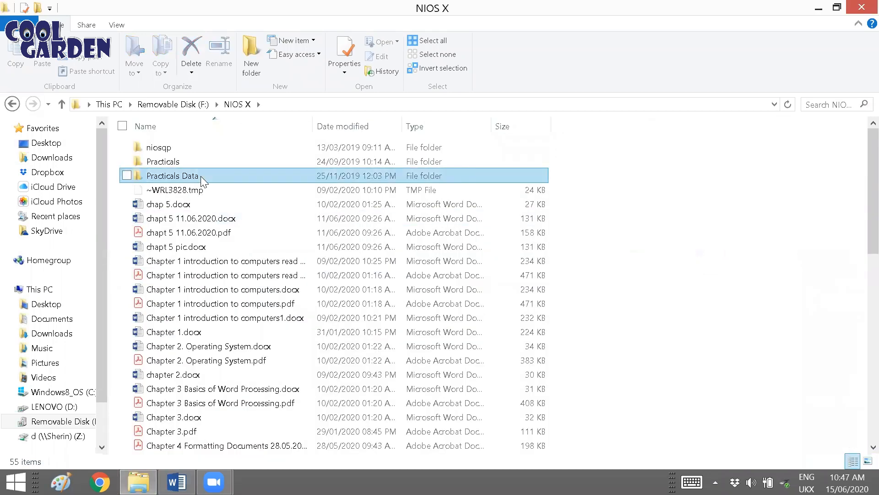
pyautogui.doubleClick(215, 190)
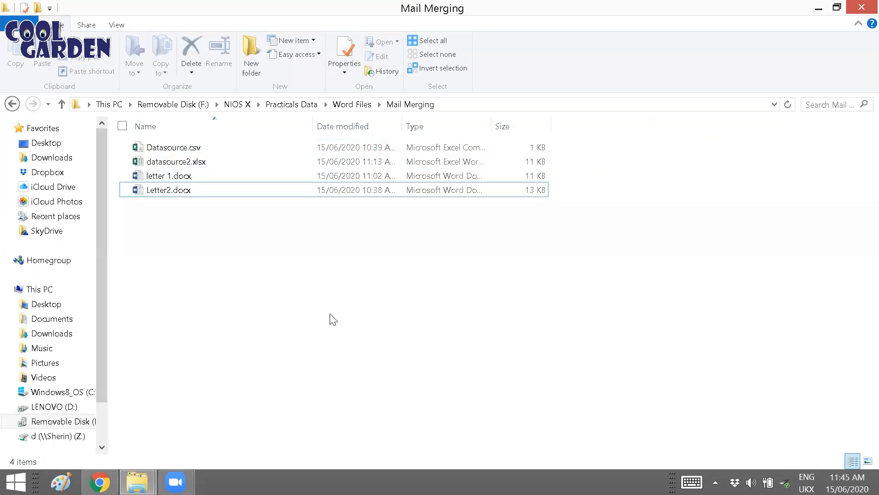
# Step: Open datasource2.xlsx and fit all column widths to their contents so the recipient records can be read
pyautogui.doubleClick(213, 162)
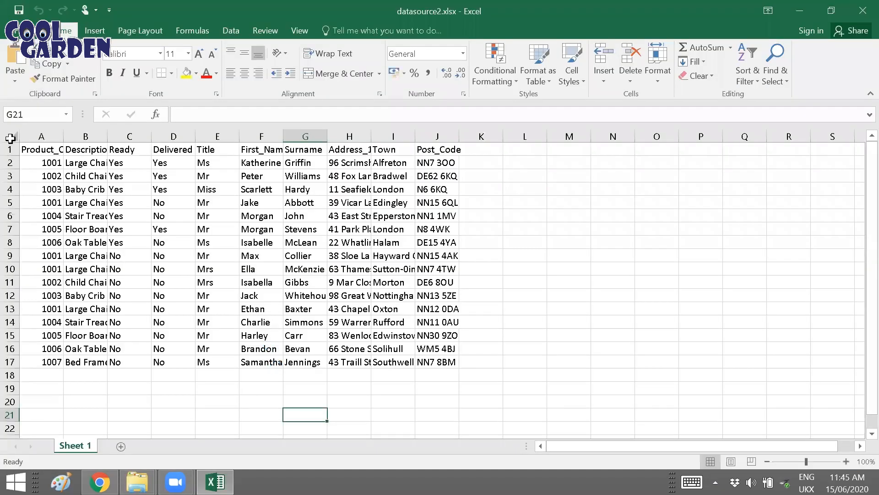
pyautogui.click(13, 136)
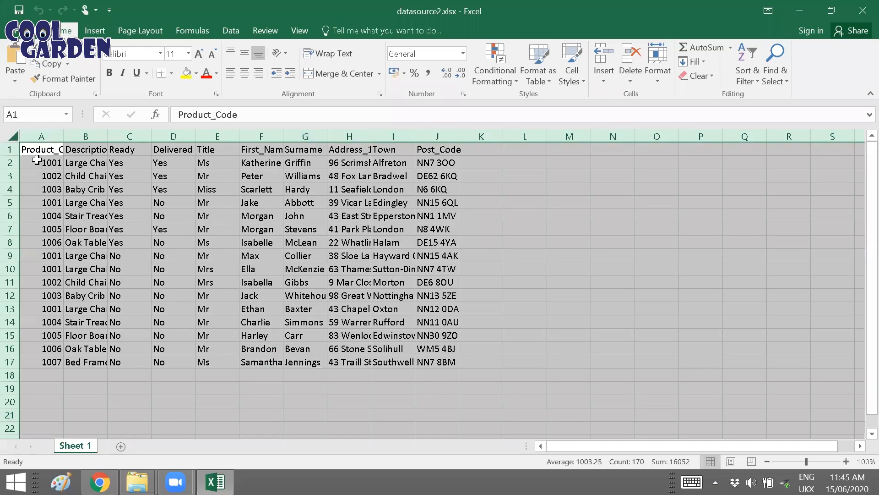
pyautogui.doubleClick(64, 133)
pyautogui.click(640, 255)
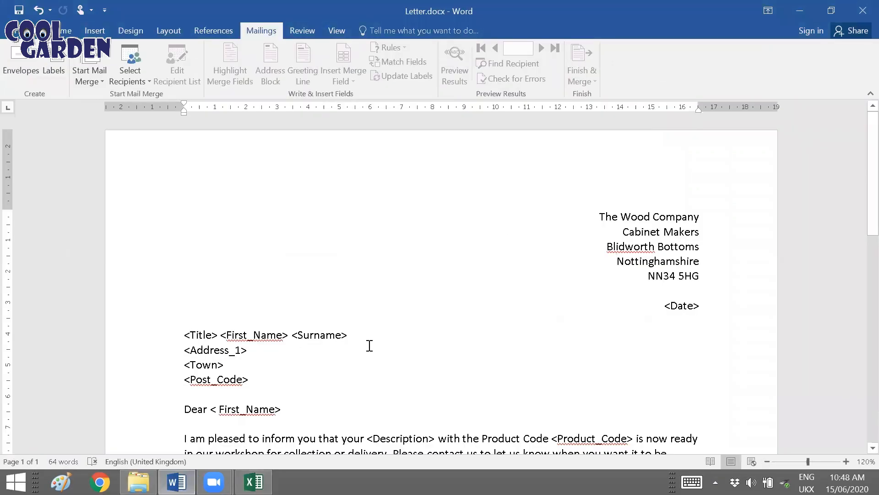
# Step: Read through Letter.docx in Word, examining its merge field placeholders and body text
pyautogui.scroll(-2, 369, 345)
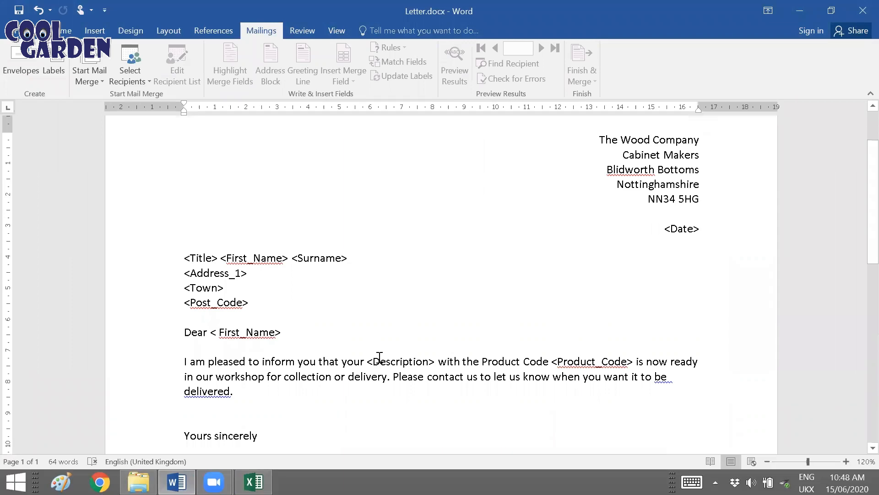
pyautogui.scroll(-1, 385, 349)
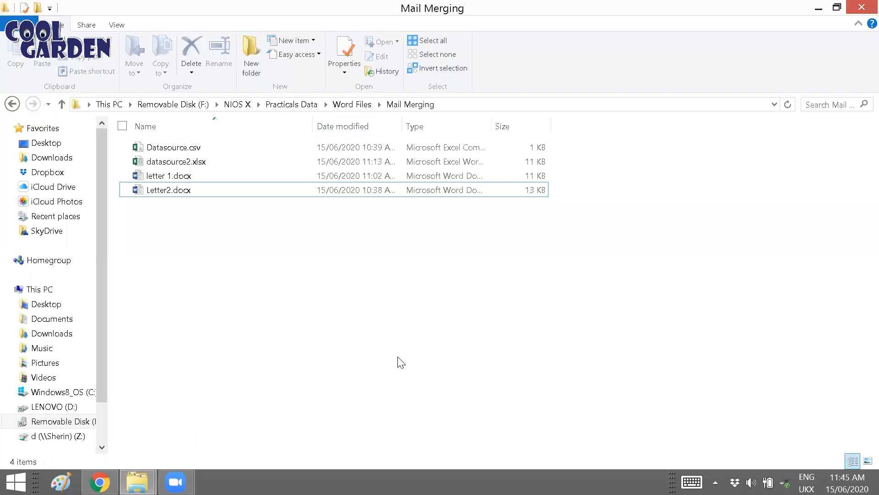
# Step: Examine the recipient data in datasource2.xlsx with all columns fitted to their contents, and close the workbook without saving
pyautogui.doubleClick(213, 162)
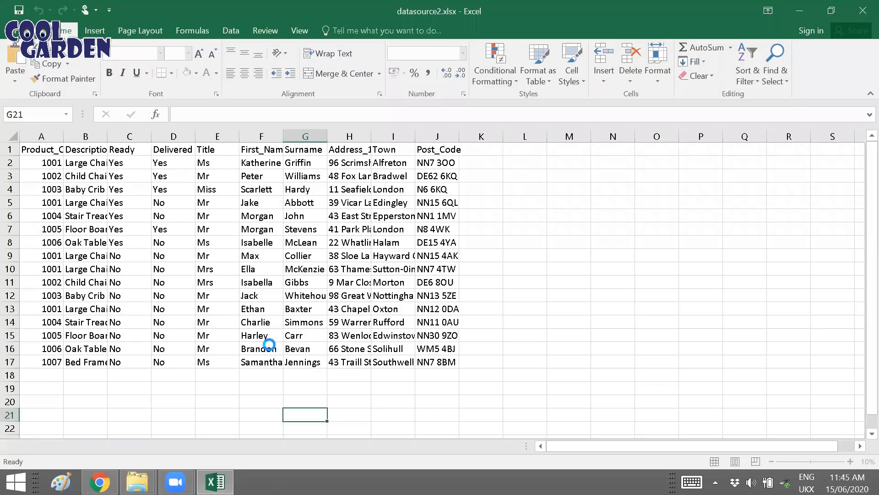
pyautogui.click(13, 135)
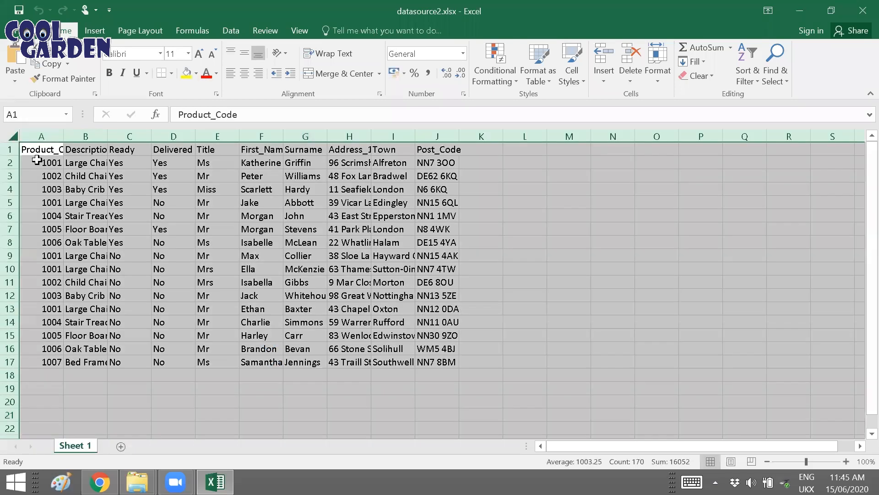
pyautogui.doubleClick(63, 136)
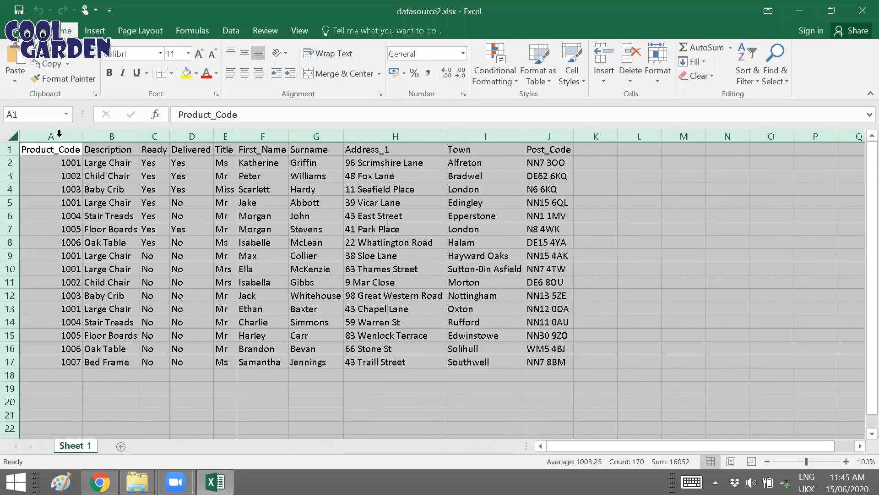
pyautogui.click(659, 257)
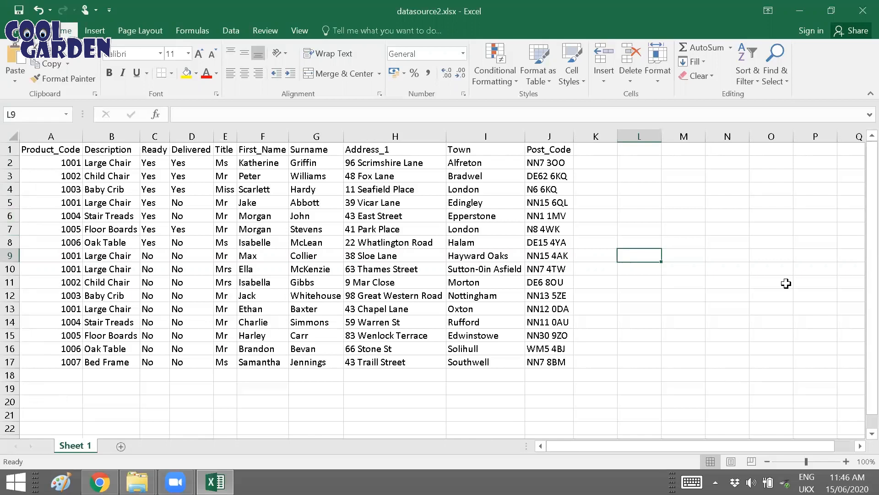
pyautogui.click(859, 15)
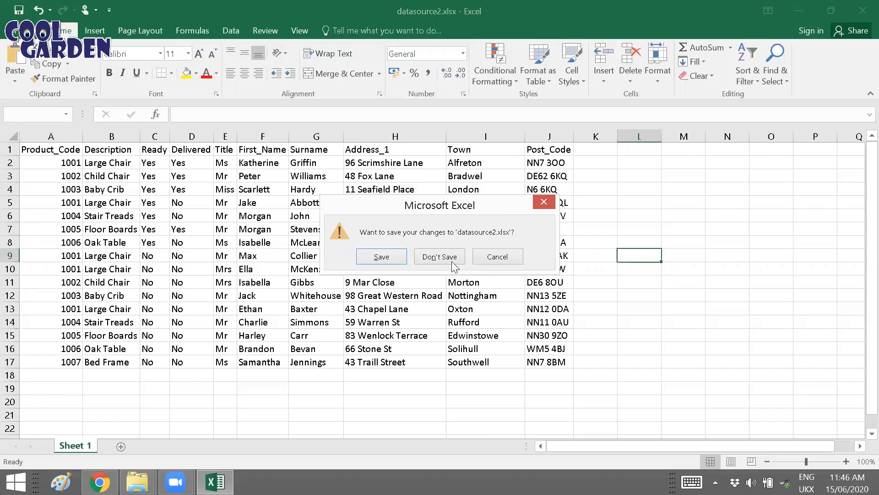
pyautogui.click(440, 257)
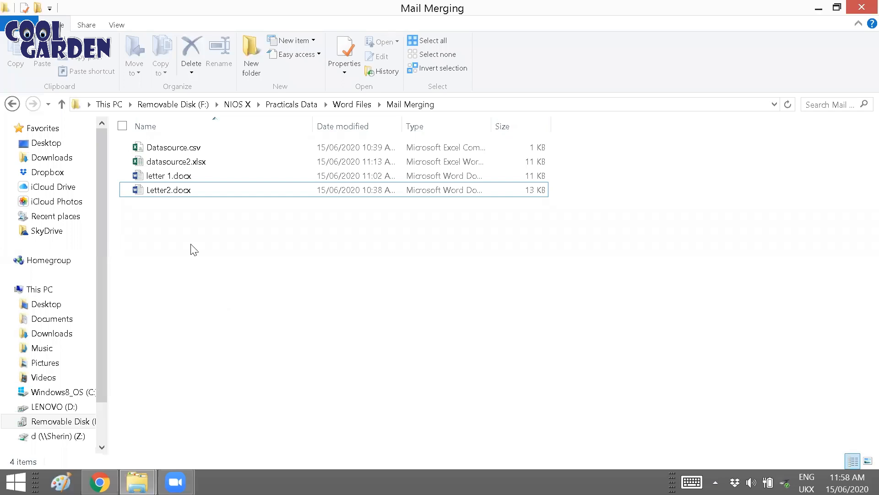
# Step: Open the Letter2.docx document from the Mail Merging folder
pyautogui.click(183, 195)
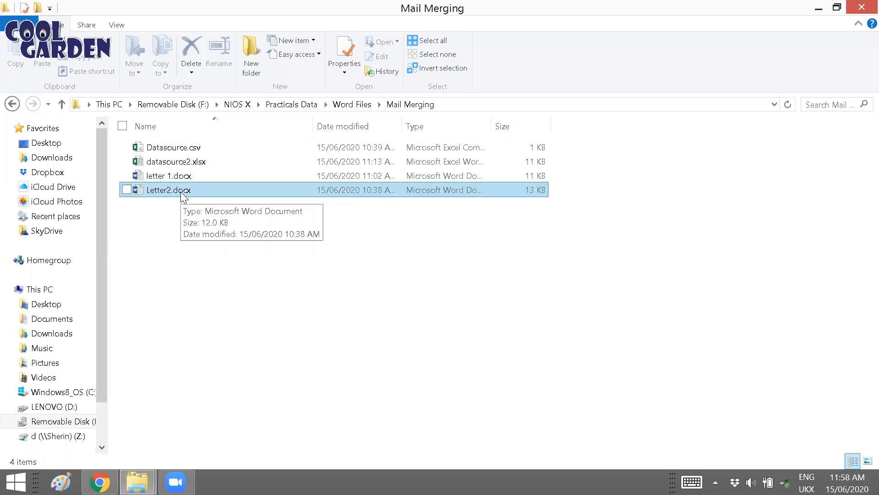
pyautogui.doubleClick(182, 194)
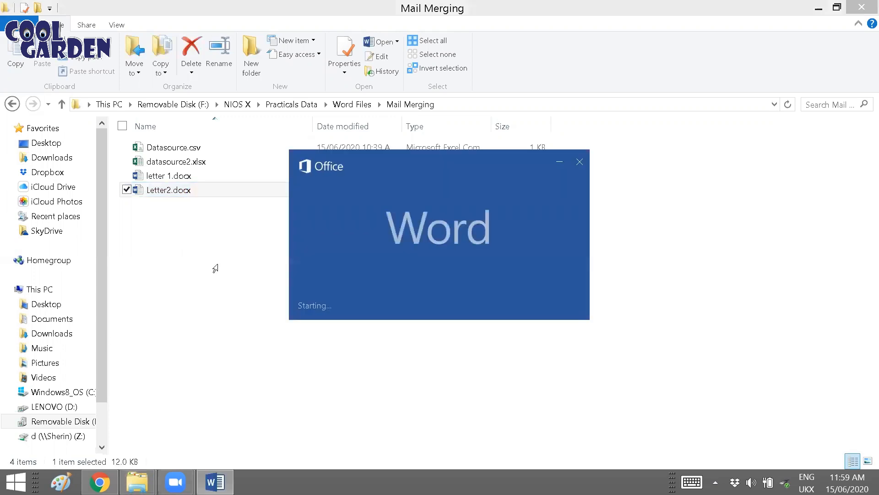
pyautogui.scroll(-1, 478, 351)
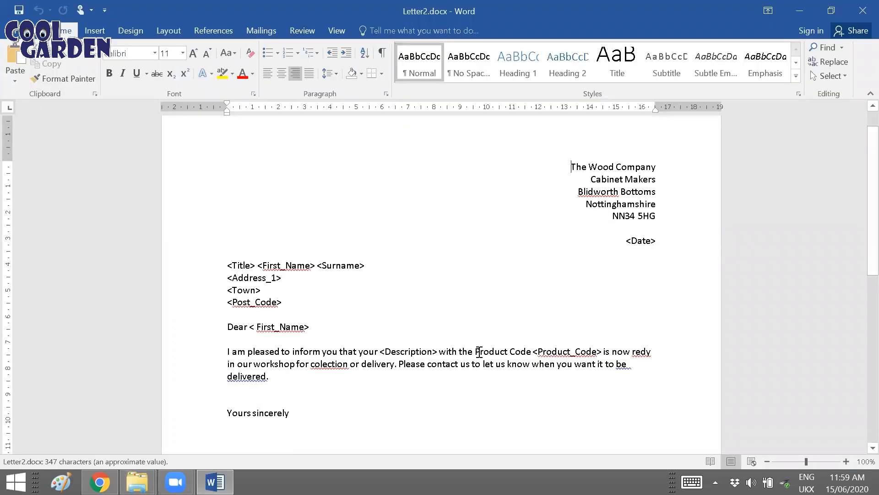
# Step: Correct the letter's body paragraph to read "collection" and "ready", and fix the flagged spacing in "be delivered"
pyautogui.rightClick(314, 363)
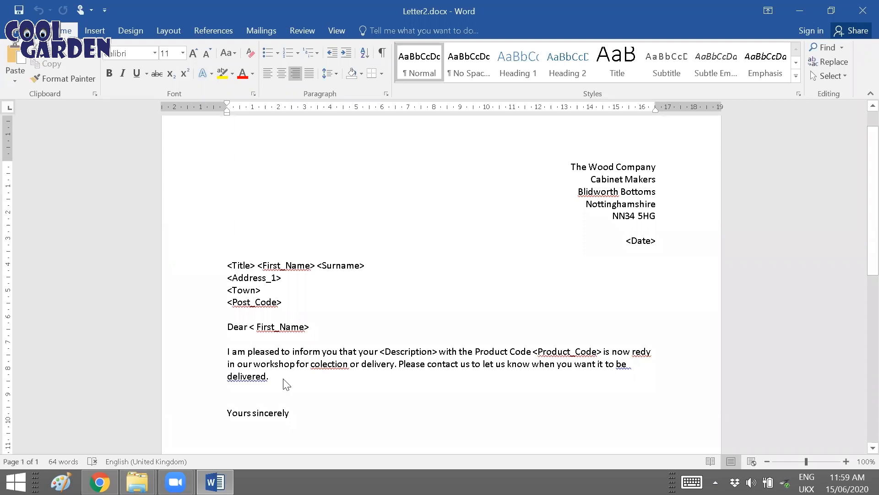
pyautogui.press('Return')
pyautogui.rightClick(642, 352)
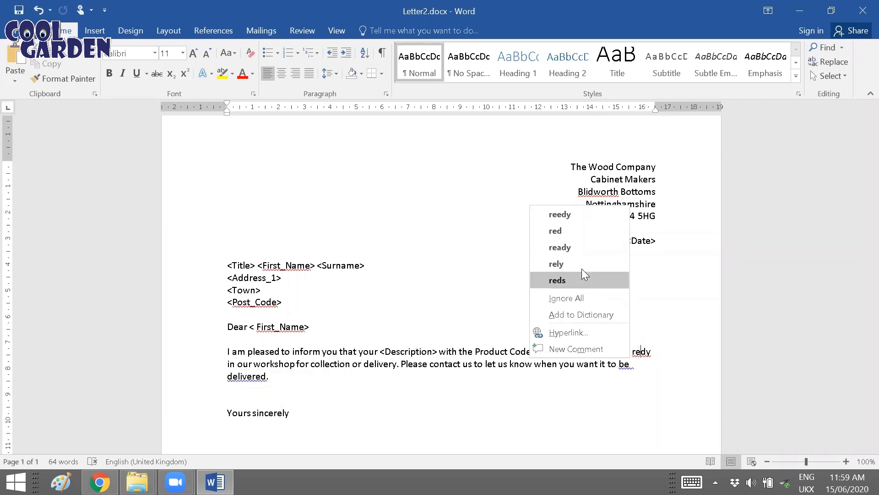
pyautogui.press('Escape')
pyautogui.write('a')
pyautogui.click(632, 364)
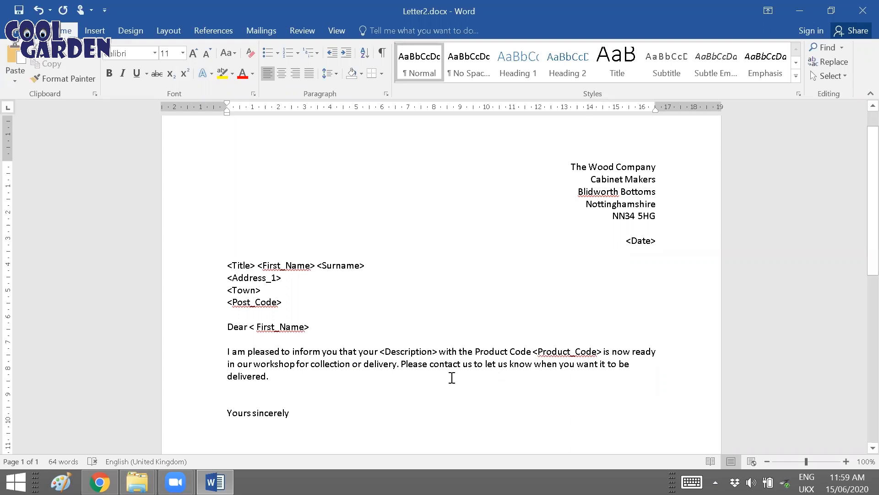
# Step: Check the rest of the corrected letter and start the Step-by-Step Mail Merge Wizard
pyautogui.scroll(-3, 413, 371)
pyautogui.scroll(4, 418, 370)
pyautogui.scroll(-4, 418, 370)
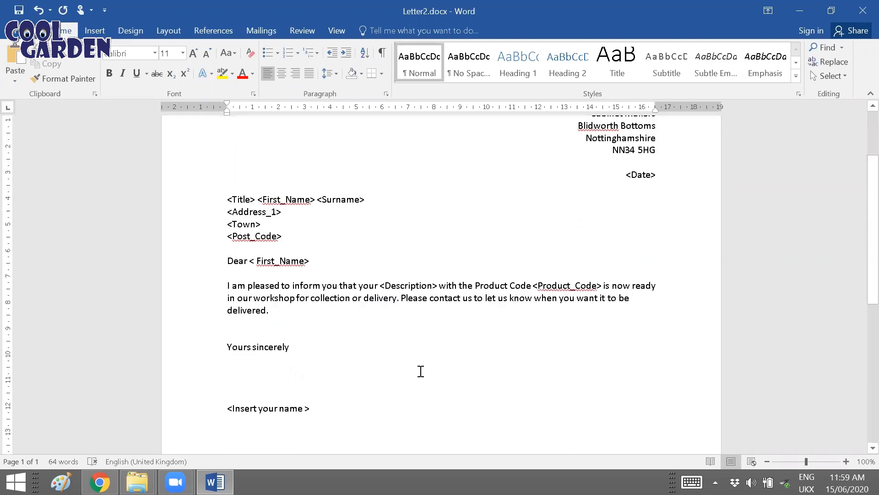
pyautogui.scroll(4, 418, 371)
pyautogui.scroll(-1, 422, 364)
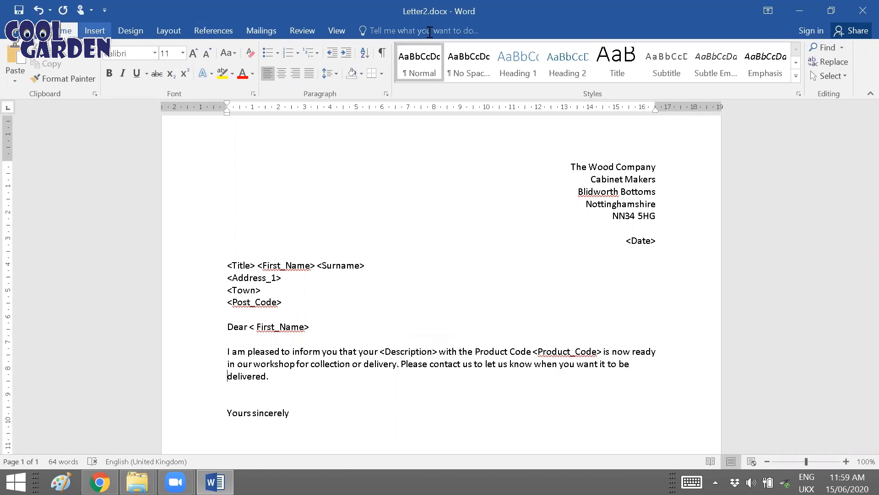
pyautogui.click(261, 31)
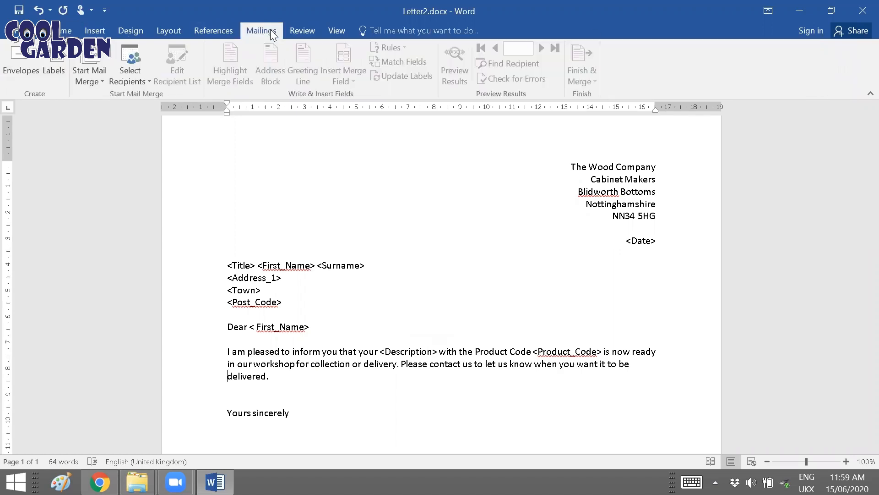
pyautogui.click(93, 82)
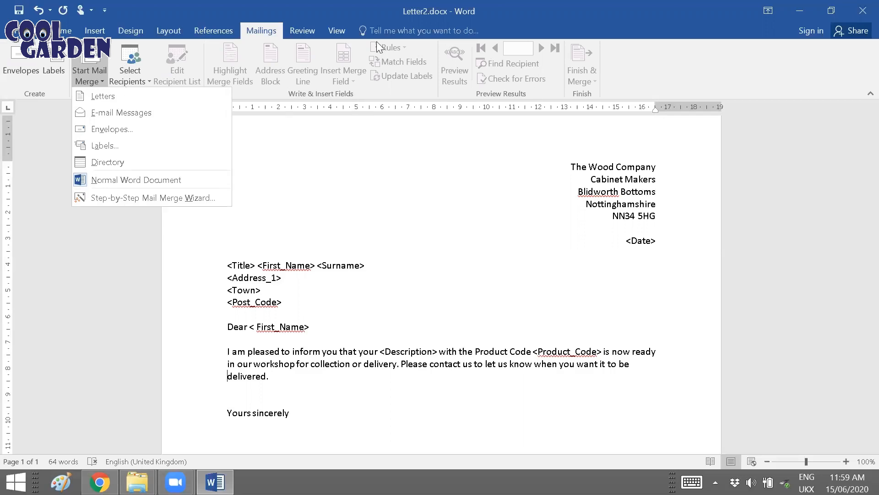
pyautogui.click(124, 198)
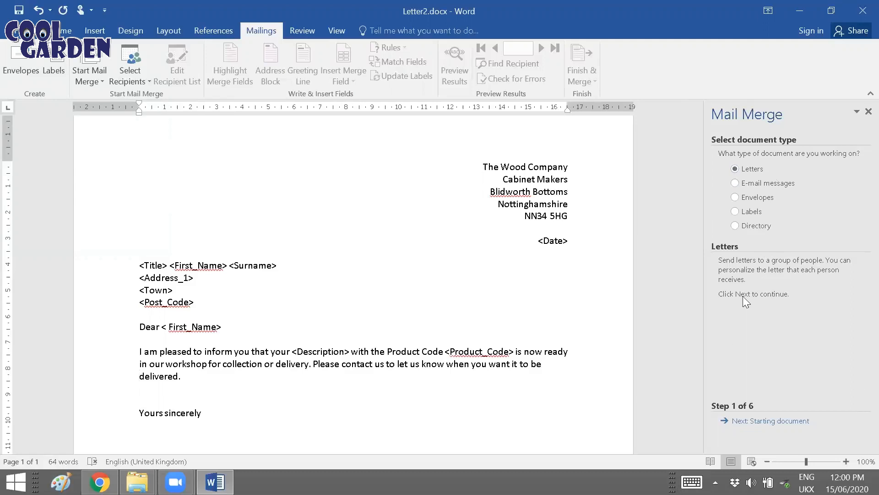
# Step: Keep Letters as the merge document type, use the current document as the starting document, and proceed to recipient selection
pyautogui.click(739, 422)
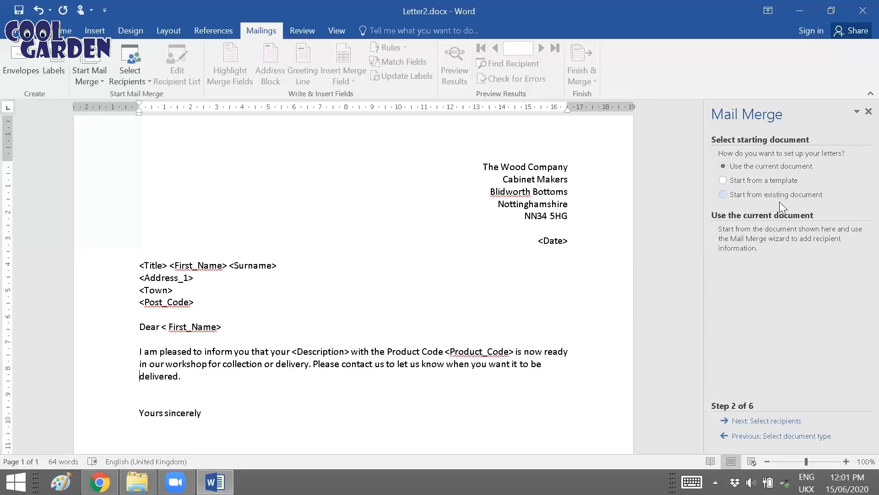
pyautogui.click(753, 196)
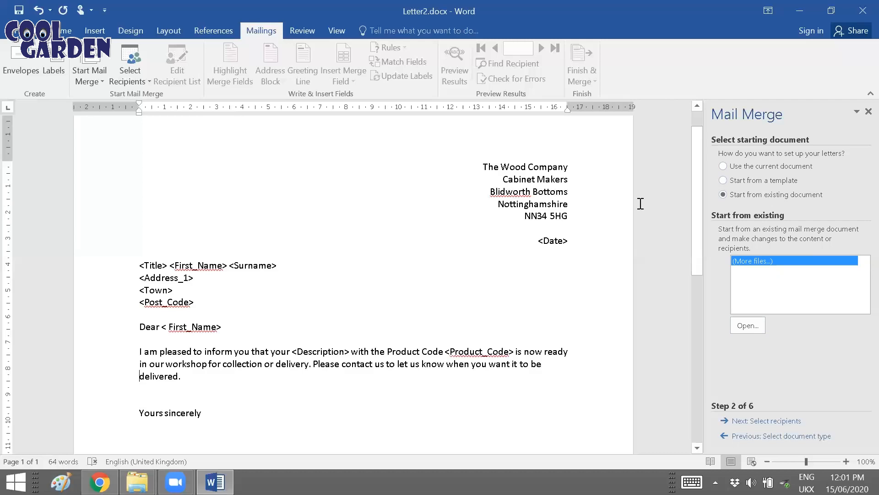
pyautogui.click(736, 167)
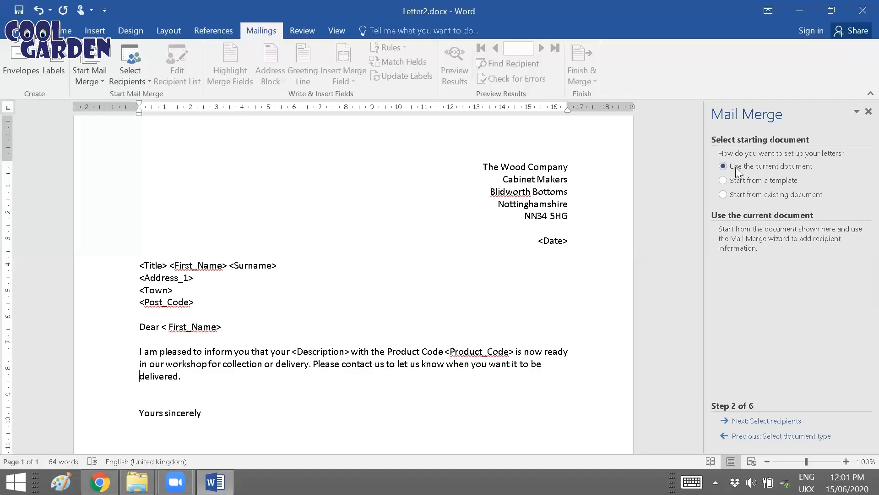
pyautogui.click(751, 421)
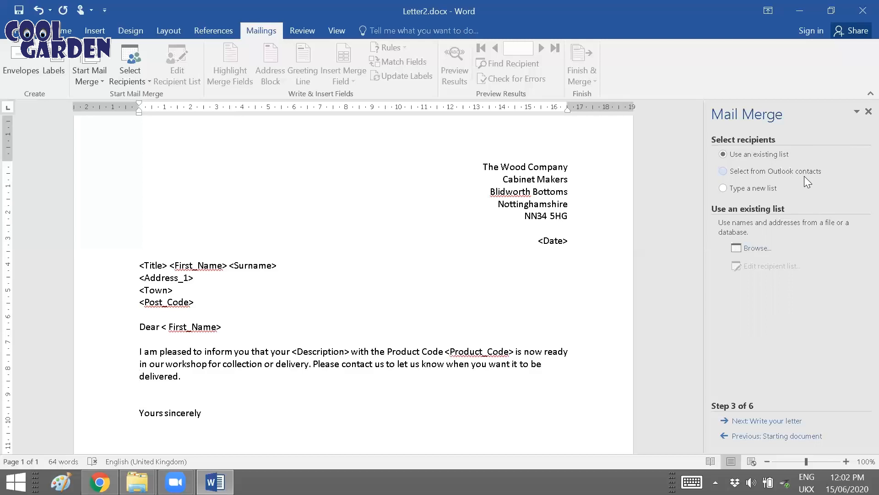
# Step: Use an existing recipient list and load the Sheet 1$ table, with column headers, from datasource2.xlsx in the Mail Merging folder
pyautogui.click(743, 188)
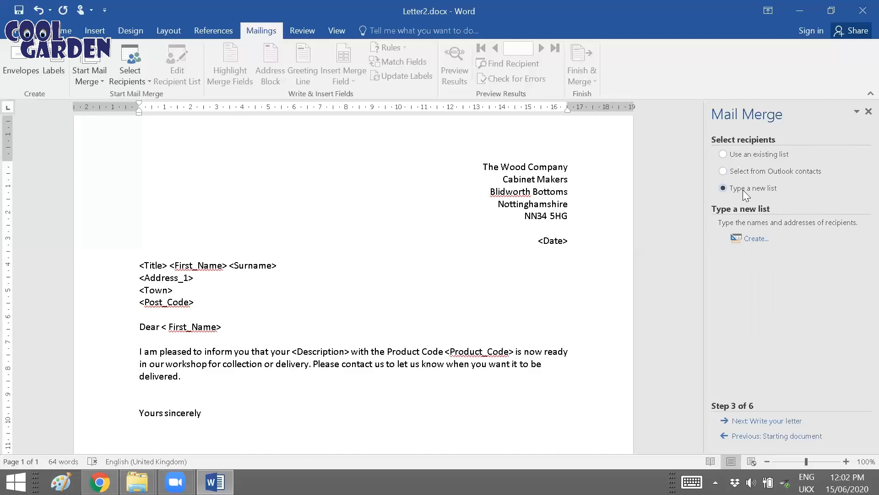
pyautogui.click(748, 159)
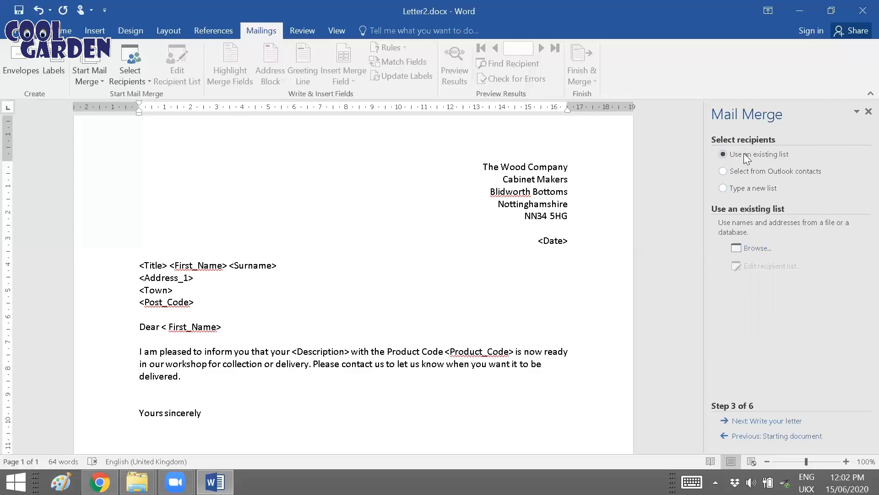
pyautogui.click(754, 248)
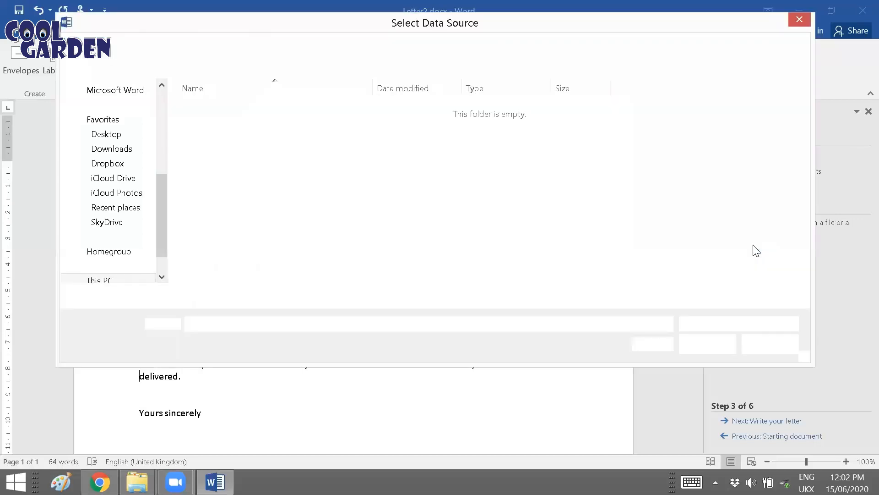
pyautogui.click(96, 236)
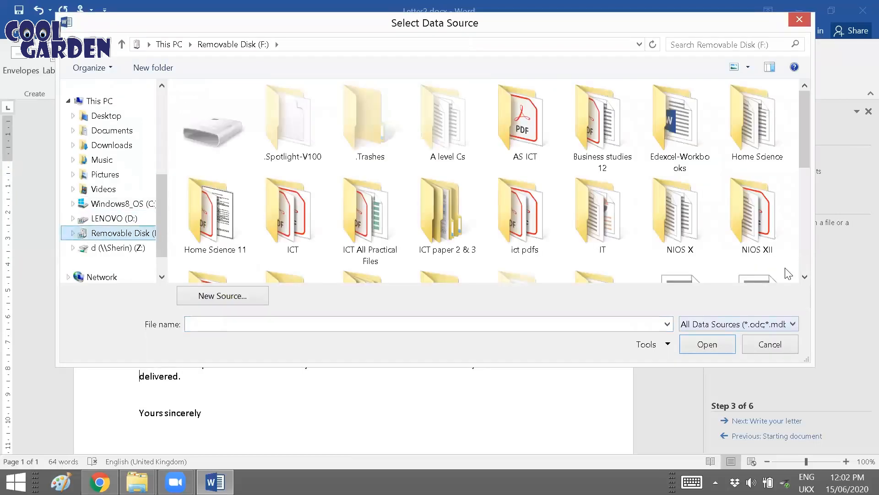
pyautogui.doubleClick(684, 234)
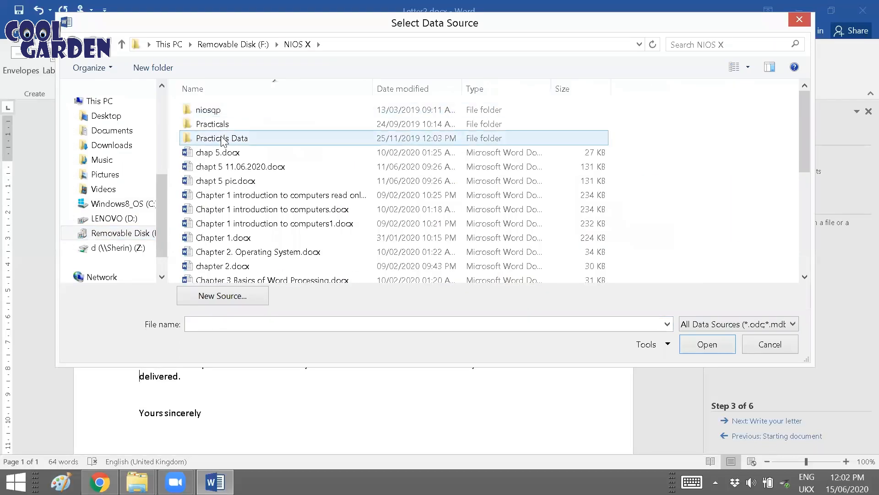
pyautogui.doubleClick(225, 138)
pyautogui.click(233, 153)
pyautogui.doubleClick(234, 152)
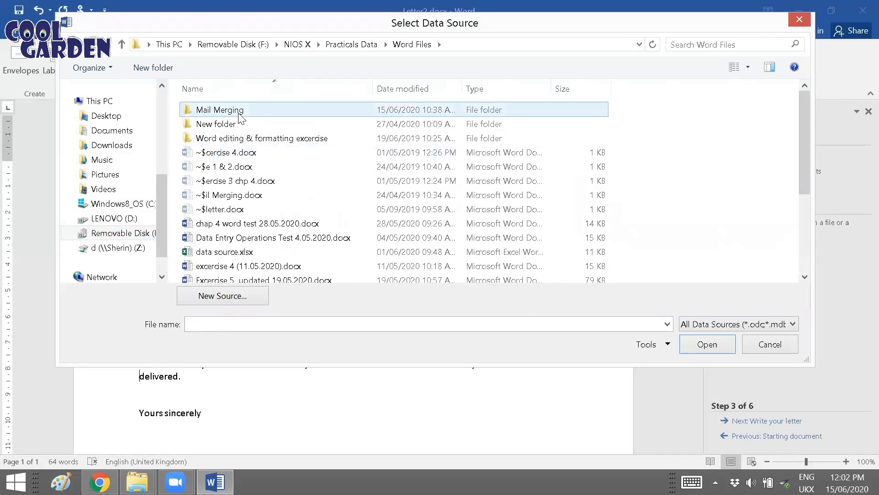
pyautogui.doubleClick(236, 112)
pyautogui.click(247, 124)
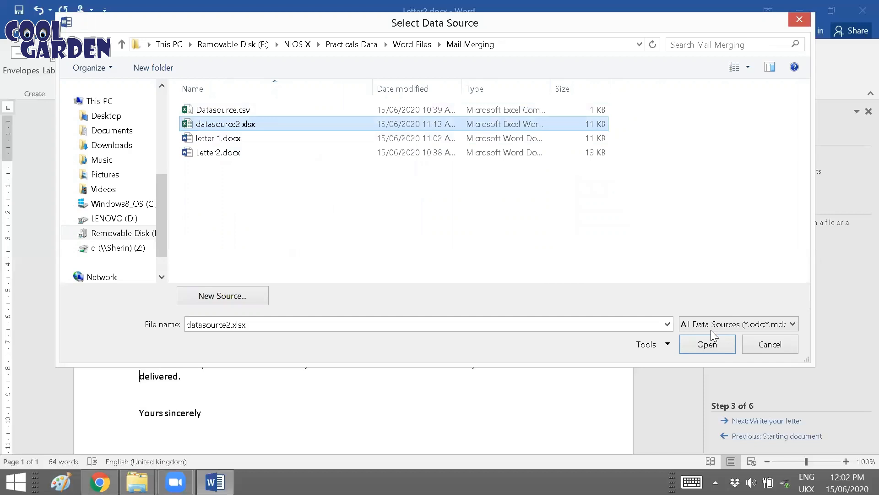
pyautogui.click(705, 344)
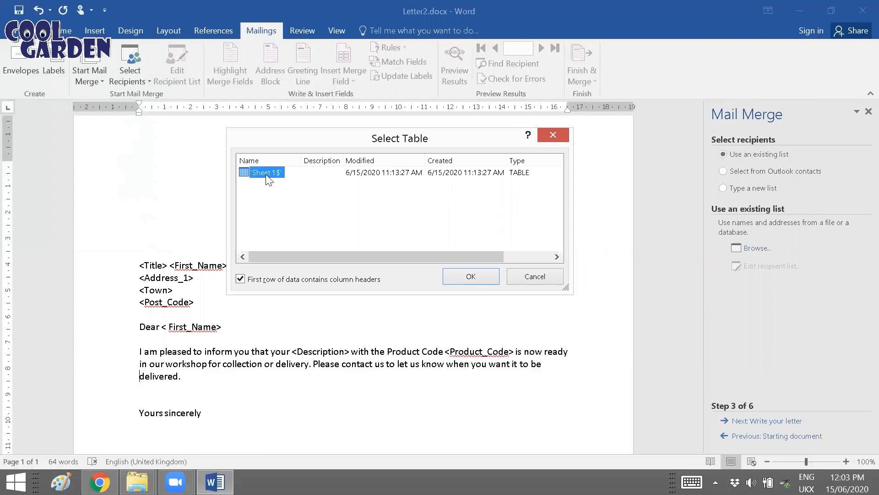
pyautogui.click(471, 276)
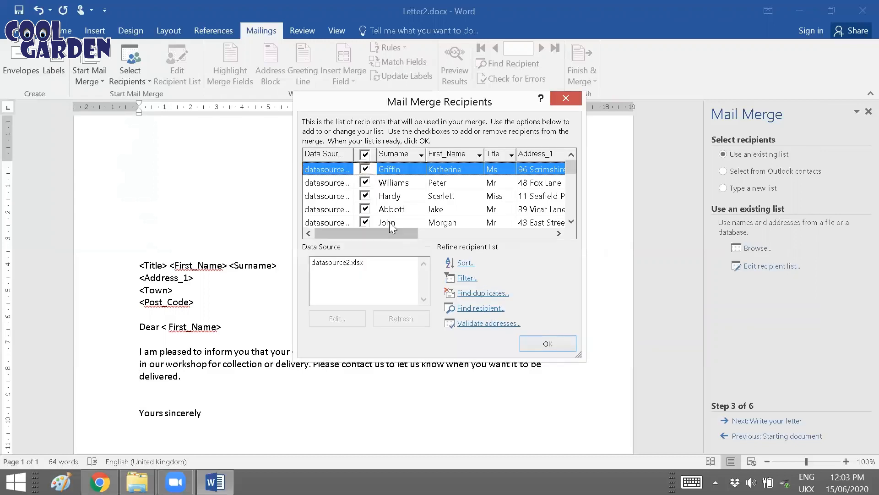
# Step: Check the full recipient list, accept it with every record included, and proceed to writing the letter
pyautogui.moveTo(295, 210); pyautogui.dragTo(157, 209)
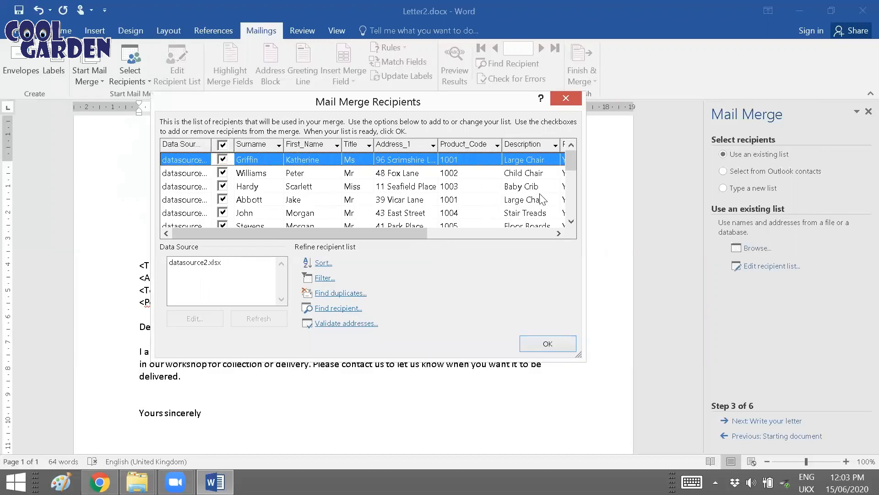
pyautogui.moveTo(585, 204); pyautogui.dragTo(670, 204)
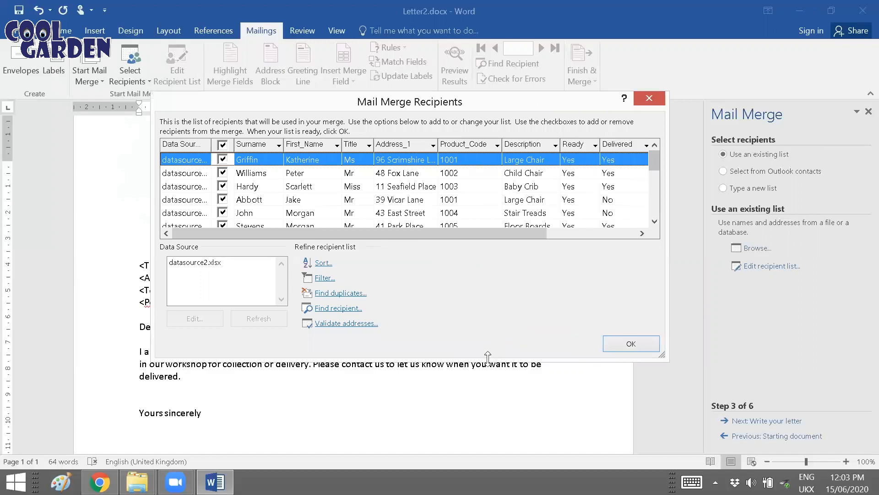
pyautogui.moveTo(489, 362); pyautogui.dragTo(489, 472)
pyautogui.moveTo(658, 171); pyautogui.dragTo(651, 280)
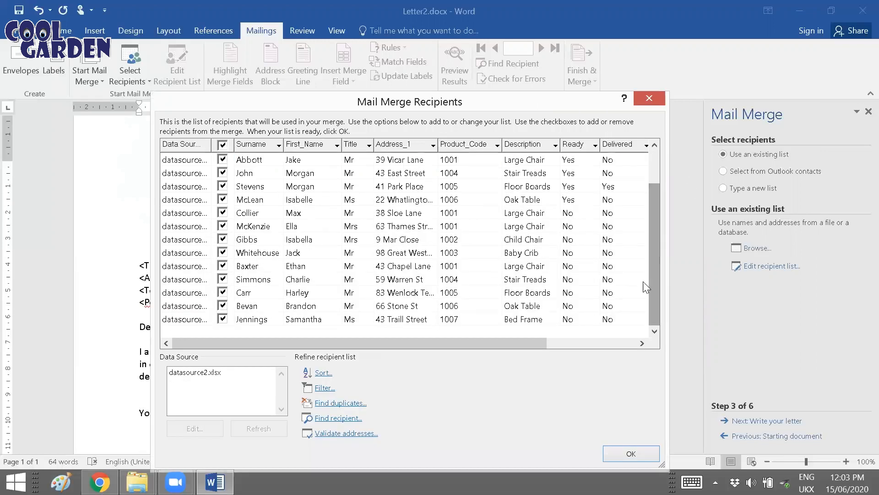
pyautogui.click(611, 455)
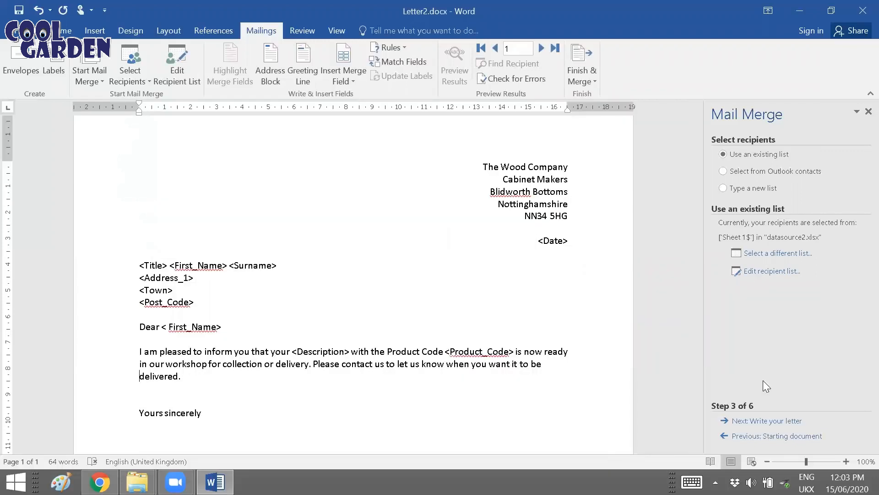
pyautogui.click(755, 426)
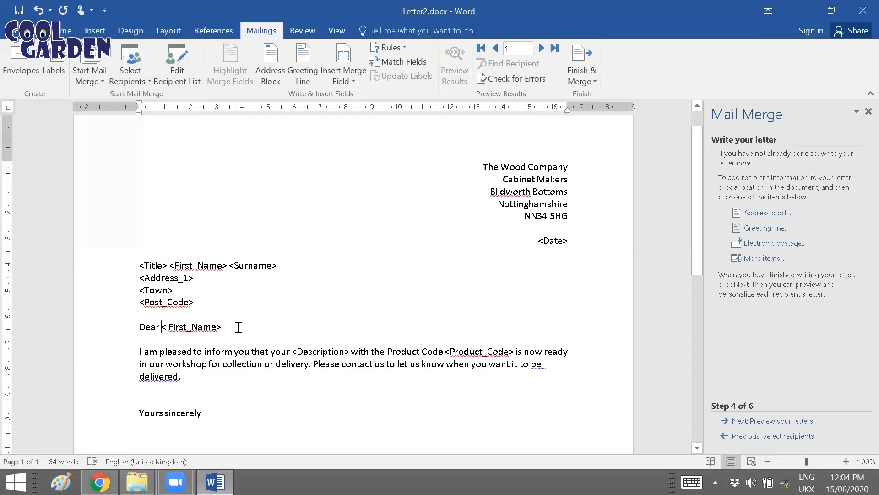
# Step: Replace the first-name placeholder after "Dear" with the First_Name merge field
pyautogui.click(761, 259)
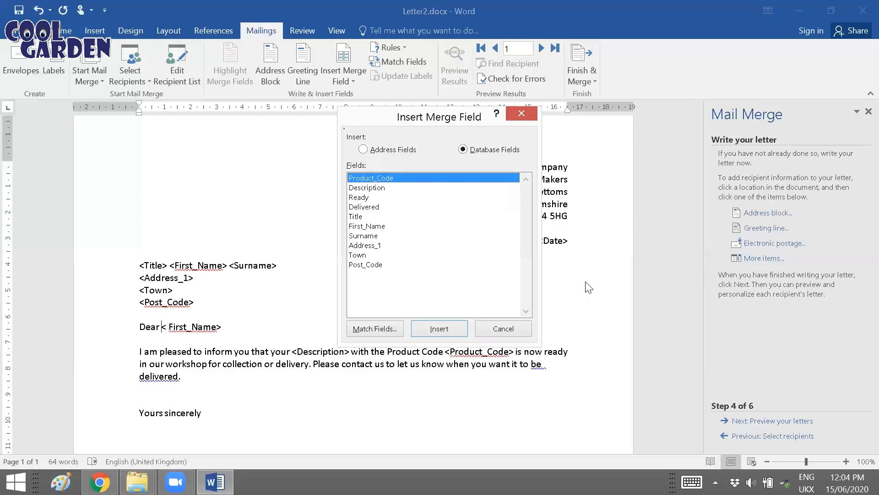
pyautogui.click(378, 227)
pyautogui.click(433, 328)
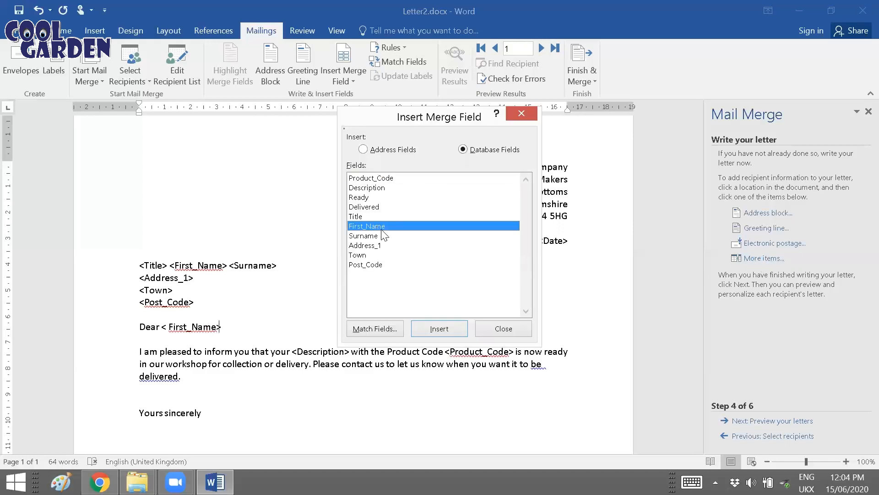
pyautogui.click(492, 329)
pyautogui.press('Delete')
pyautogui.press('Delete')
pyautogui.press('Delete')
pyautogui.press('Delete')
pyautogui.press('Delete')
pyautogui.press('Delete')
pyautogui.press('Delete')
pyautogui.press('Delete')
pyautogui.press('Delete')
pyautogui.press('Delete')
pyautogui.press('Delete')
pyautogui.press('Delete')
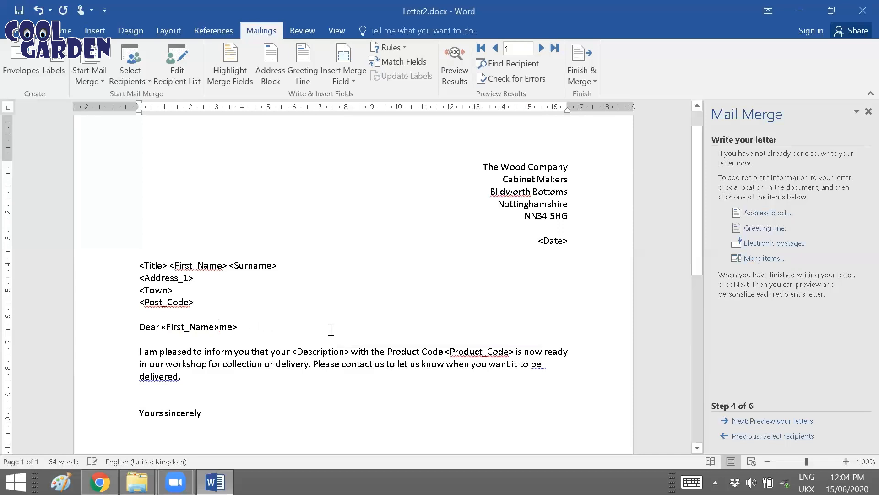
# Step: Replace the <Description> placeholder in the body paragraph with the Description merge field
pyautogui.click(292, 351)
pyautogui.click(752, 260)
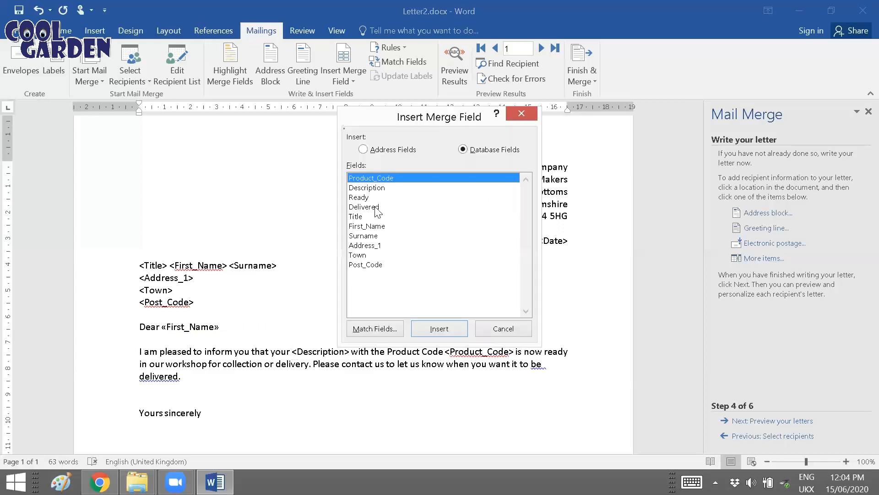
pyautogui.click(374, 188)
pyautogui.click(438, 328)
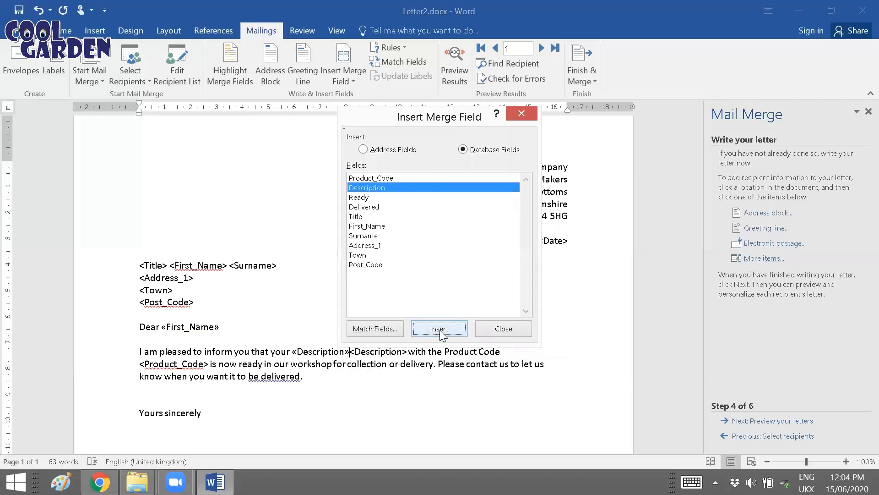
pyautogui.click(496, 332)
pyautogui.press('Delete')
pyautogui.press('Delete')
pyautogui.press('Delete')
pyautogui.press('Delete')
pyautogui.press('Delete')
pyautogui.press('Delete')
pyautogui.press('Delete')
pyautogui.press('Delete')
pyautogui.press('Delete')
pyautogui.press('Delete')
pyautogui.press('Delete')
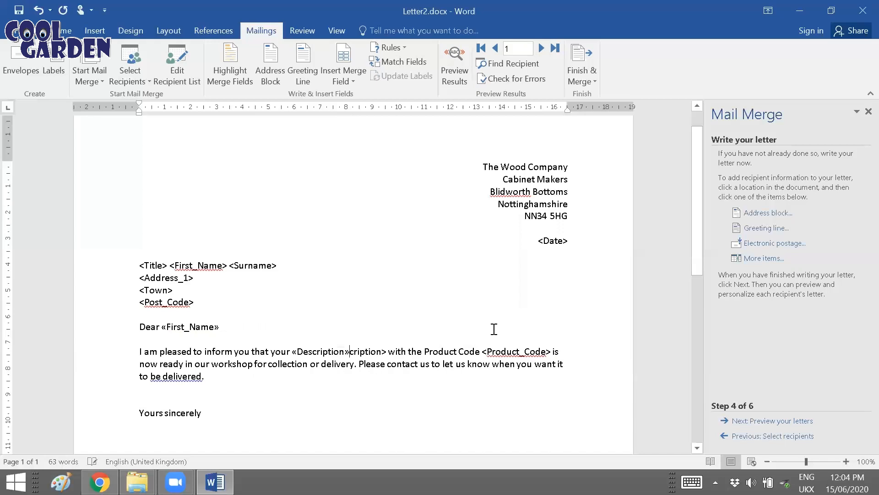
pyautogui.press('Delete')
pyautogui.press('Delete')
pyautogui.press('Delete')
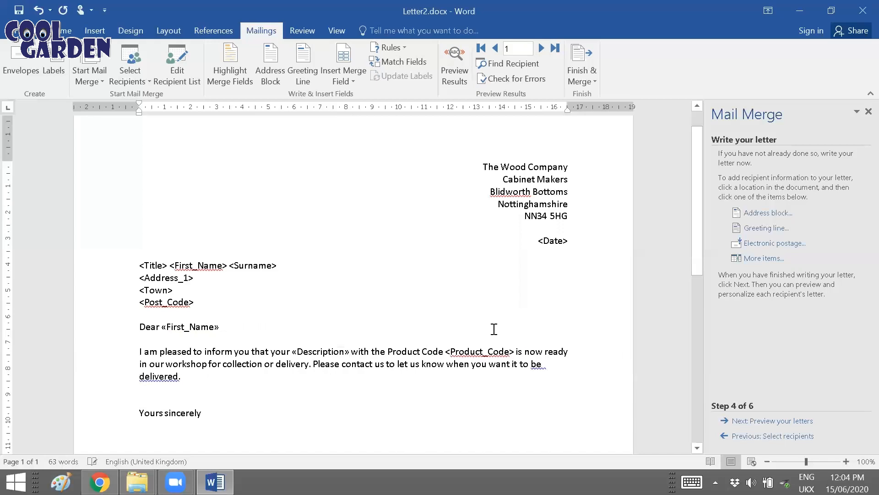
# Step: Replace the <Product_Code> placeholder in the body paragraph with the Product_Code merge field
pyautogui.moveTo(446, 351); pyautogui.dragTo(515, 351)
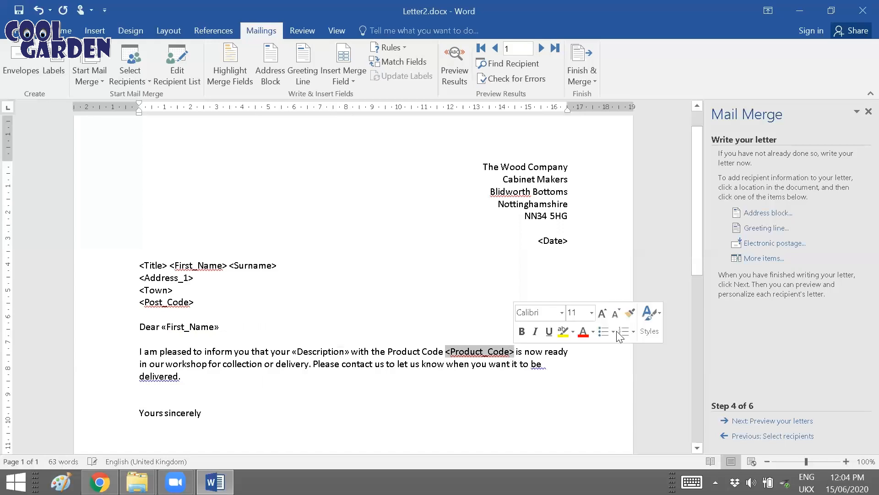
pyautogui.click(764, 258)
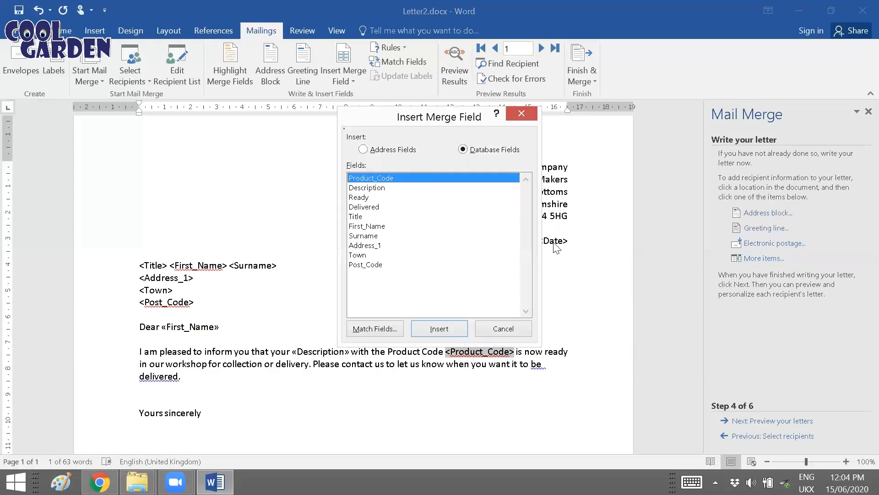
pyautogui.doubleClick(375, 181)
pyautogui.click(522, 330)
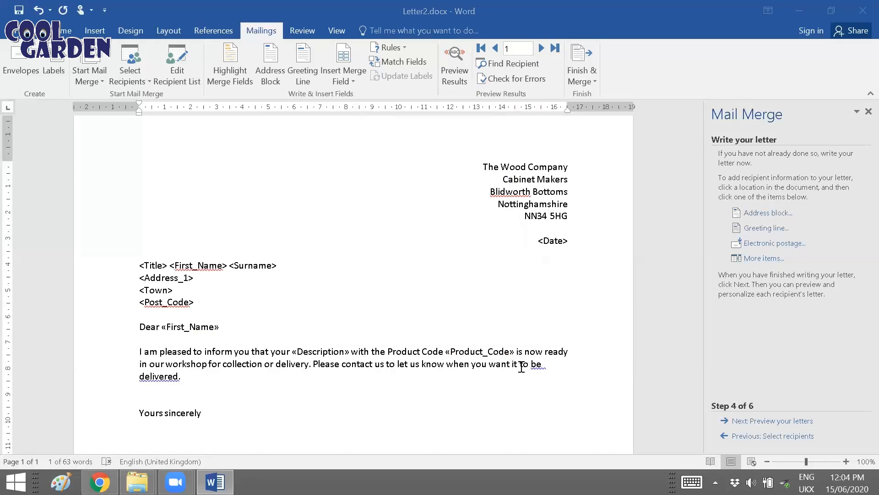
# Step: Insert the Title, First_Name, Surname, Address_1, Town and Post_Code merge fields in front of the <Title> placeholder in the address block
pyautogui.click(140, 262)
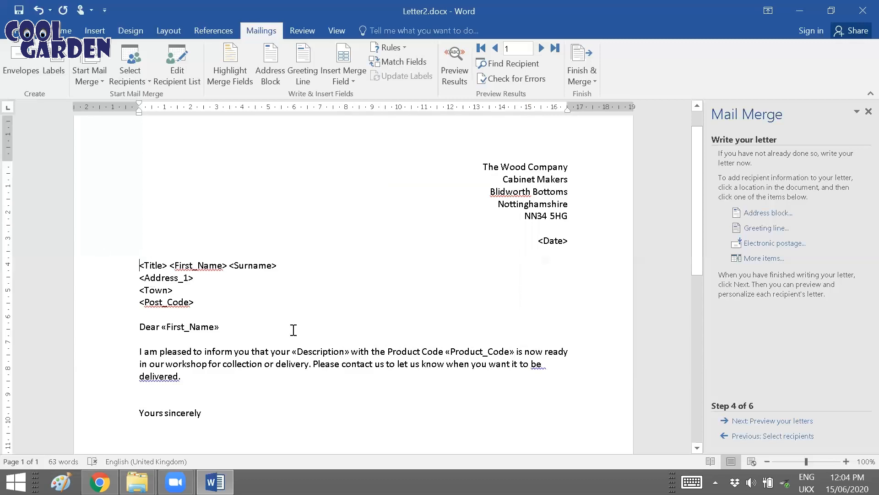
pyautogui.click(746, 259)
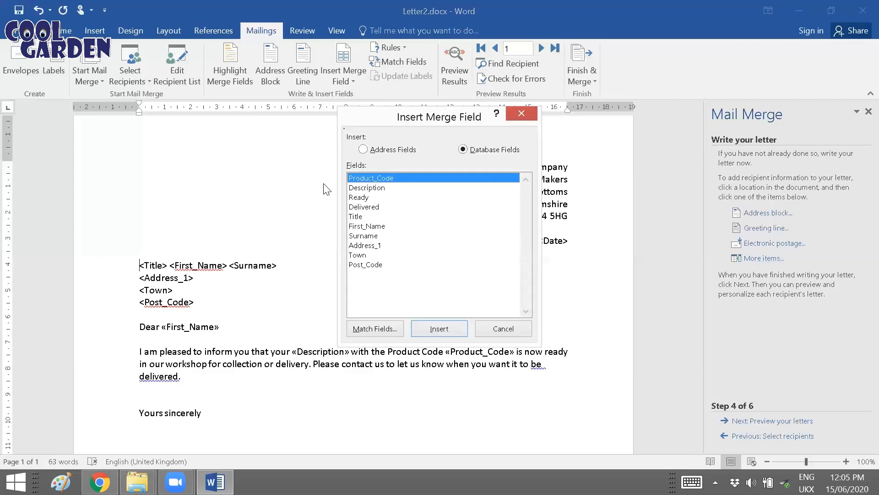
pyautogui.doubleClick(374, 216)
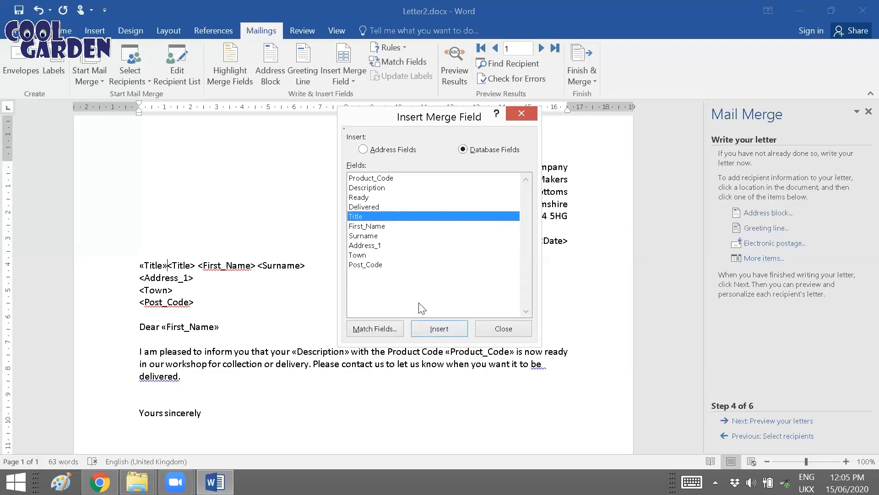
pyautogui.click(368, 227)
pyautogui.doubleClick(369, 227)
pyautogui.doubleClick(378, 237)
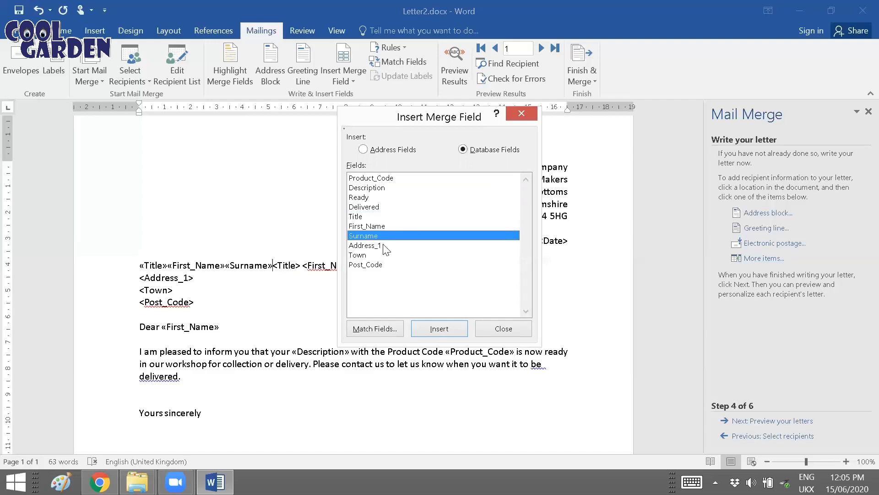
pyautogui.doubleClick(383, 246)
pyautogui.click(381, 256)
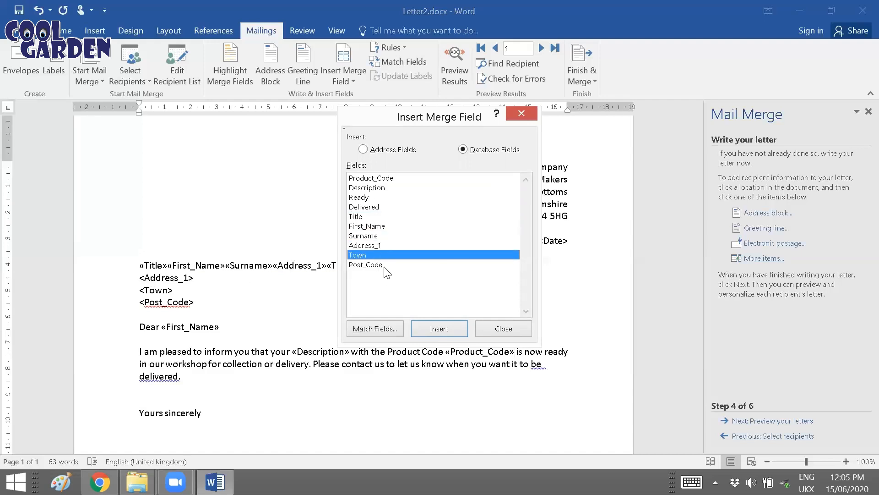
pyautogui.doubleClick(381, 267)
pyautogui.click(504, 329)
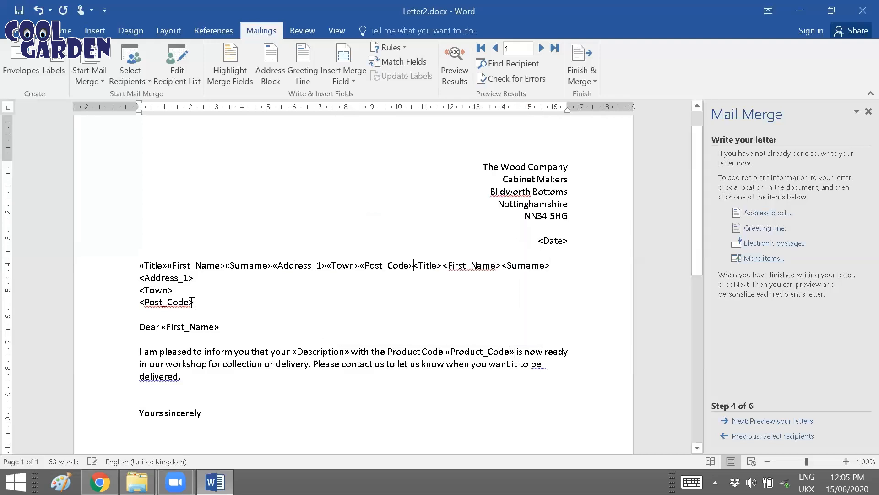
# Step: Separate the Title, First_Name and Surname merge fields with spaces and put Address_1, Town and Post_Code each on its own line
pyautogui.click(169, 266)
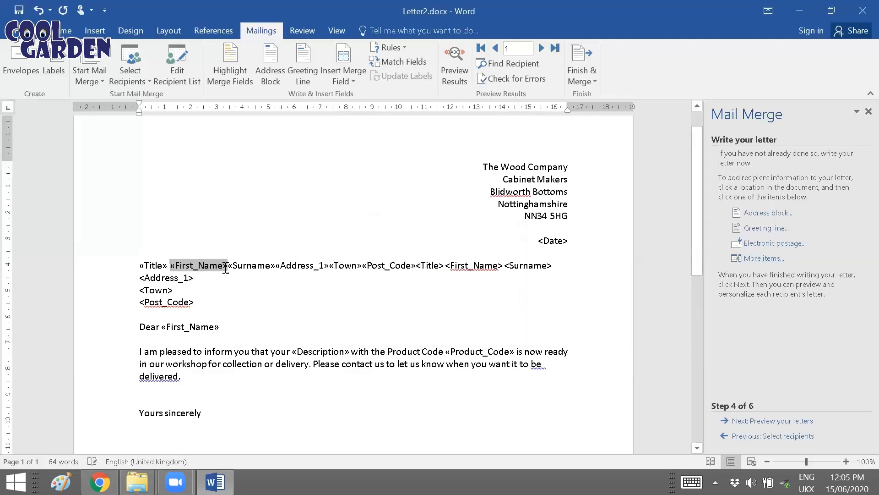
pyautogui.click(229, 267)
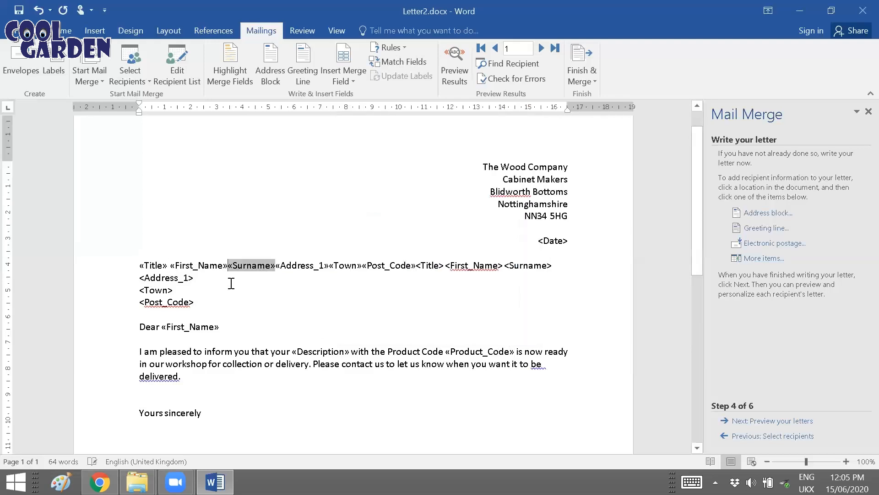
pyautogui.click(277, 267)
pyautogui.press('Return')
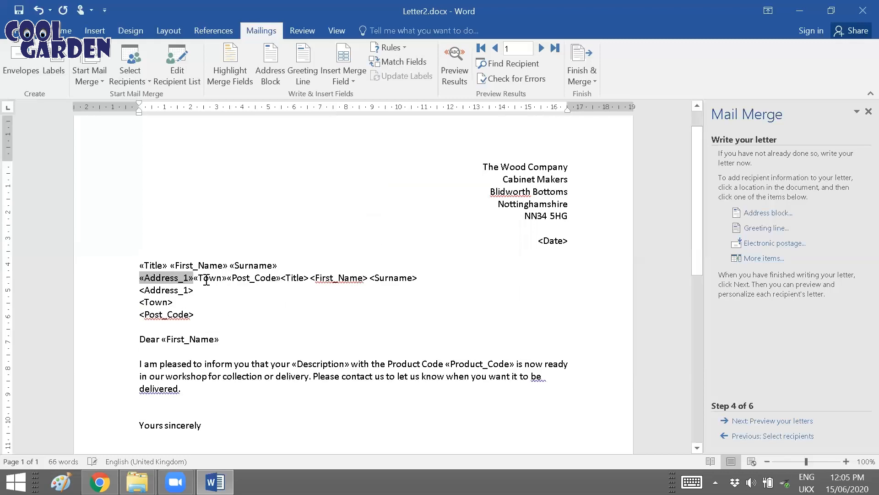
pyautogui.click(193, 278)
pyautogui.press('Return')
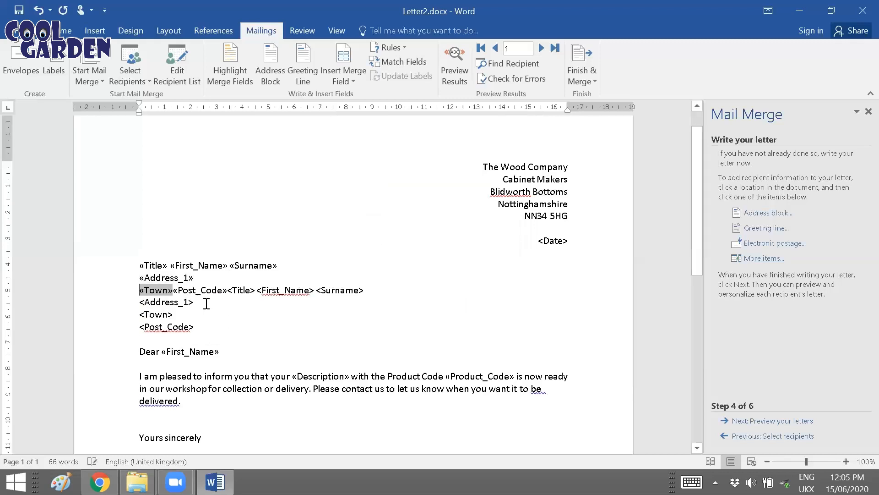
pyautogui.click(173, 290)
pyautogui.press('Return')
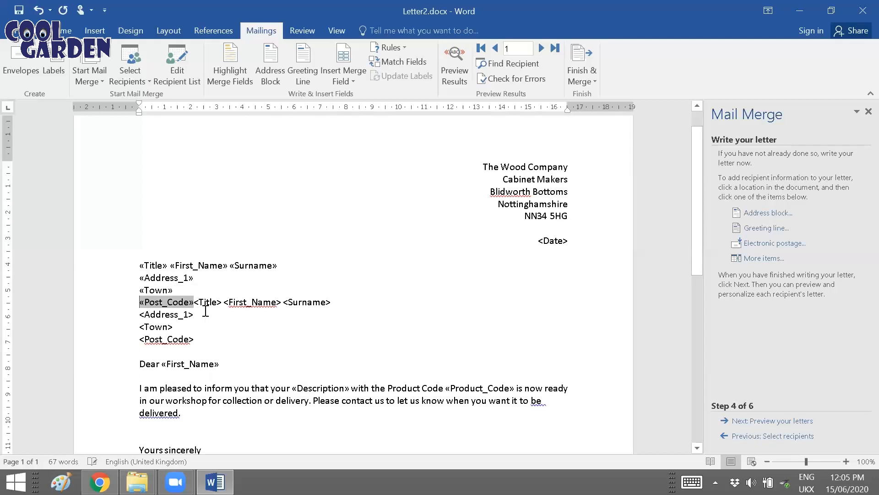
# Step: Delete the leftover address placeholders from <Title> through <Post_Code> beneath the inserted merge fields
pyautogui.click(210, 325)
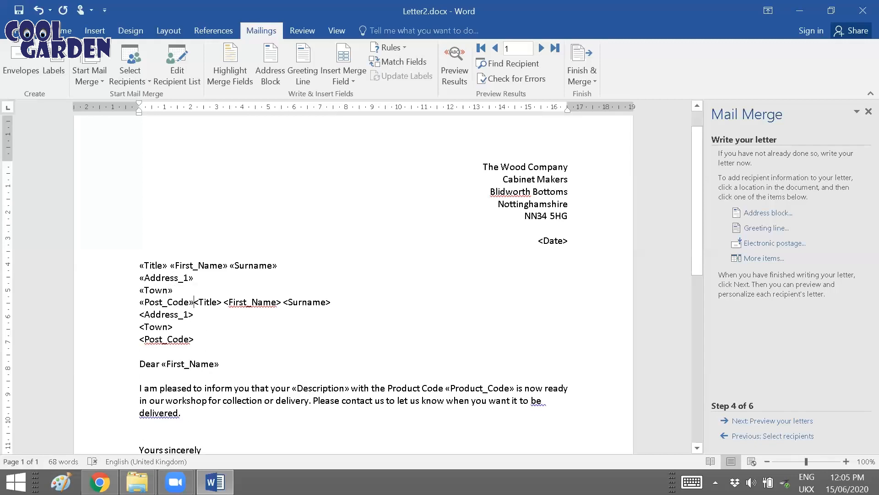
pyautogui.press('Return')
pyautogui.moveTo(173, 353); pyautogui.dragTo(136, 322)
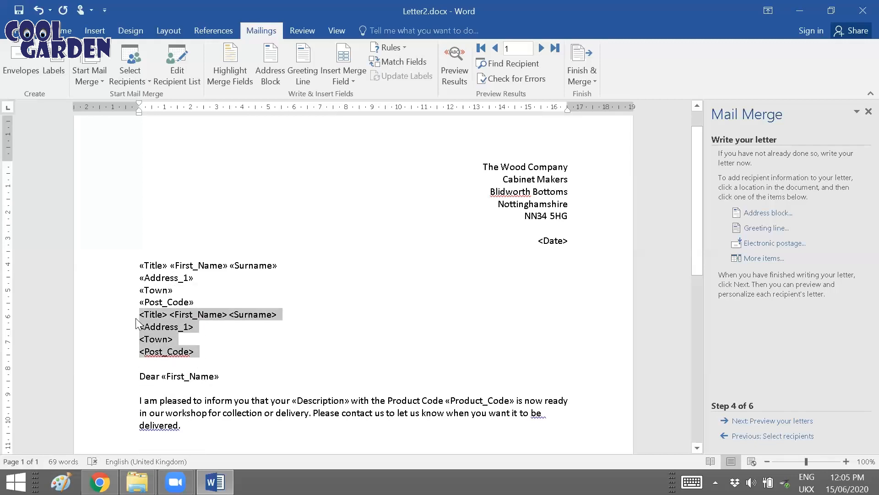
pyautogui.press('Delete')
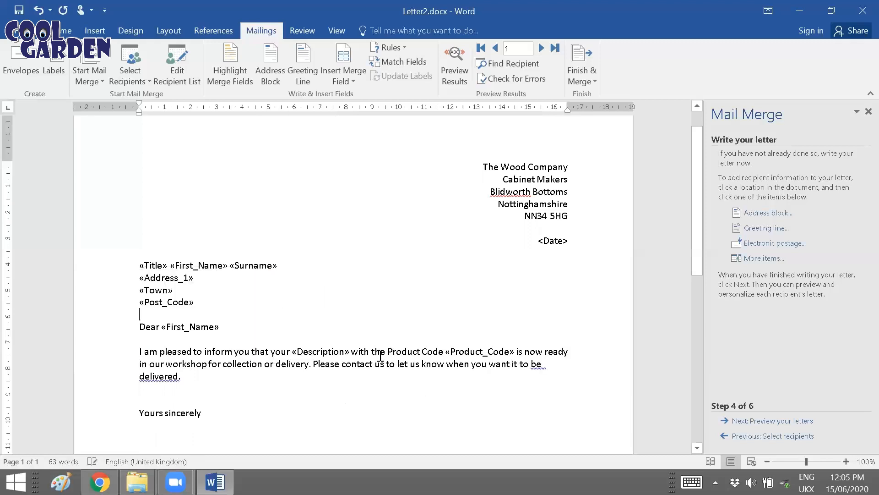
# Step: Replace the <Date> placeholder with the current date in the format "Monday, 15 June 2020"
pyautogui.click(539, 240)
pyautogui.moveTo(568, 241); pyautogui.dragTo(539, 241)
pyautogui.click(101, 34)
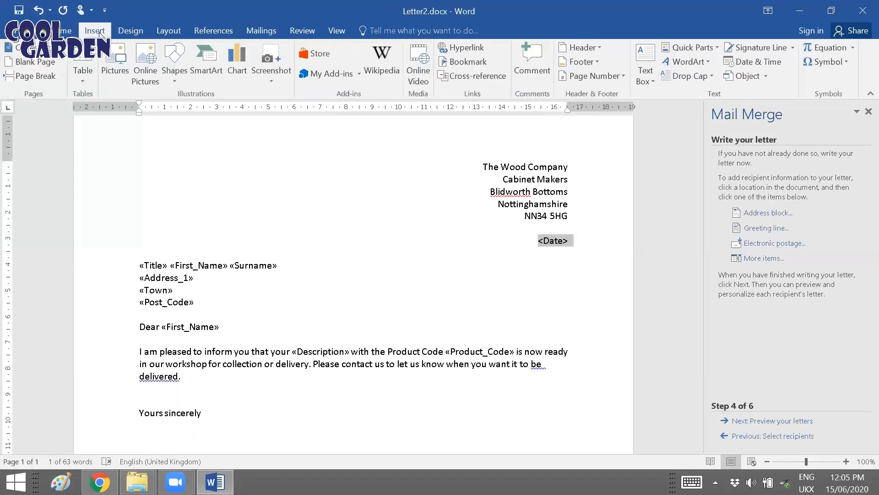
pyautogui.click(780, 63)
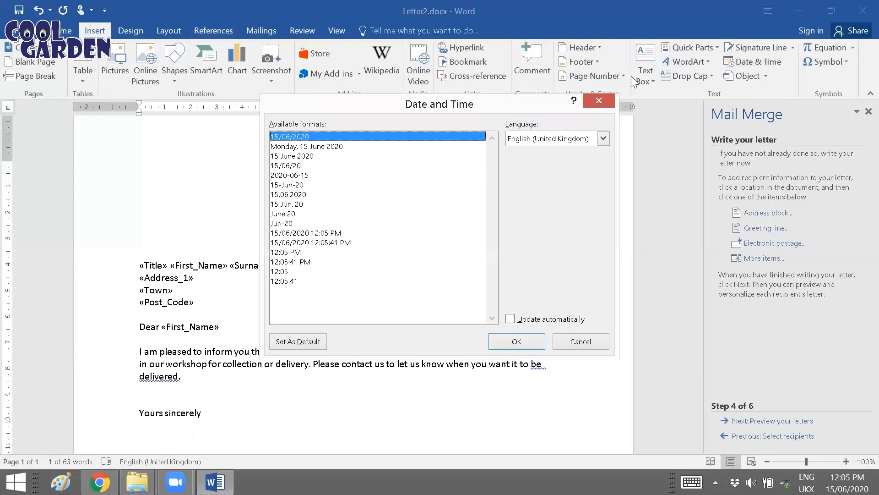
pyautogui.click(338, 146)
pyautogui.click(521, 334)
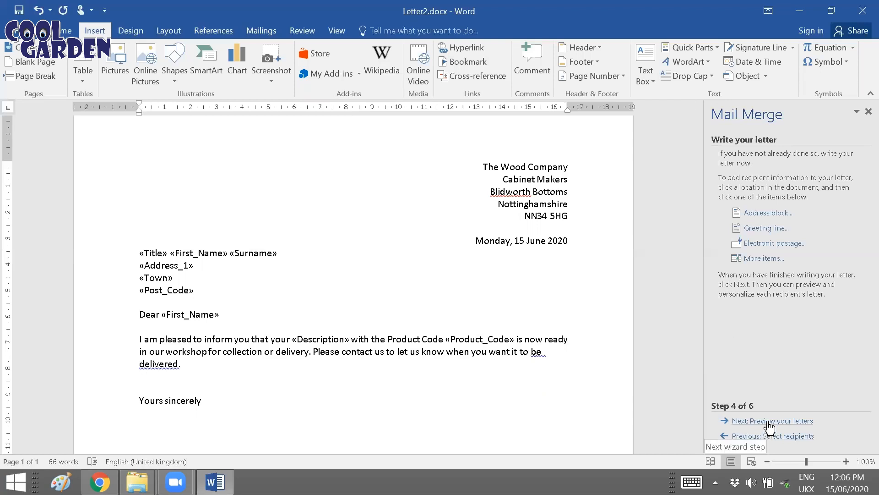
# Step: Preview the merged letters from recipient 1 to recipient 6 and advance to the stage for completing the merge
pyautogui.click(753, 421)
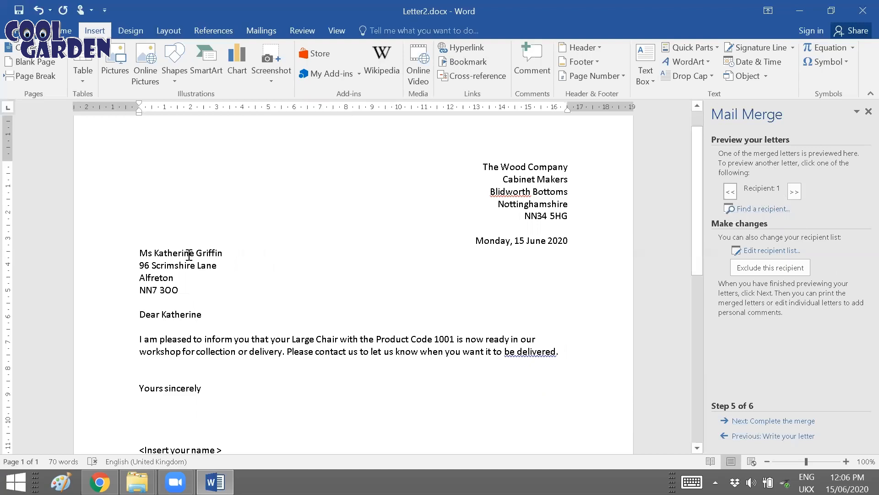
pyautogui.click(794, 193)
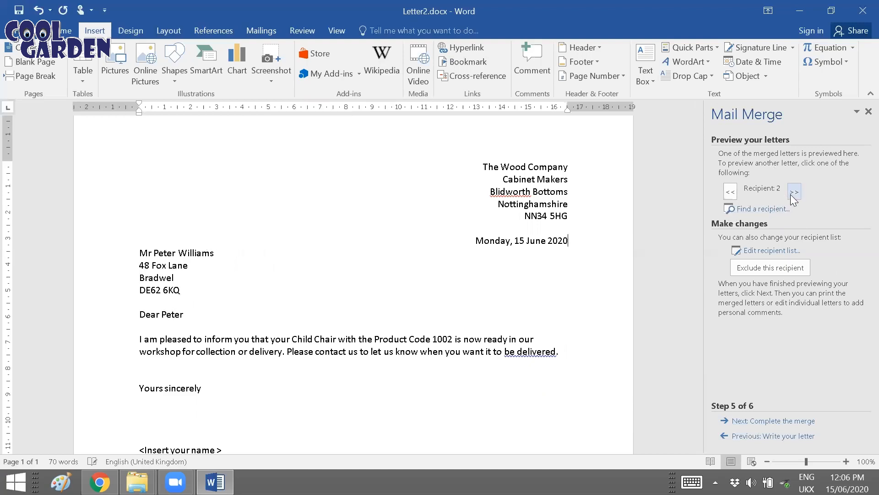
pyautogui.click(794, 192)
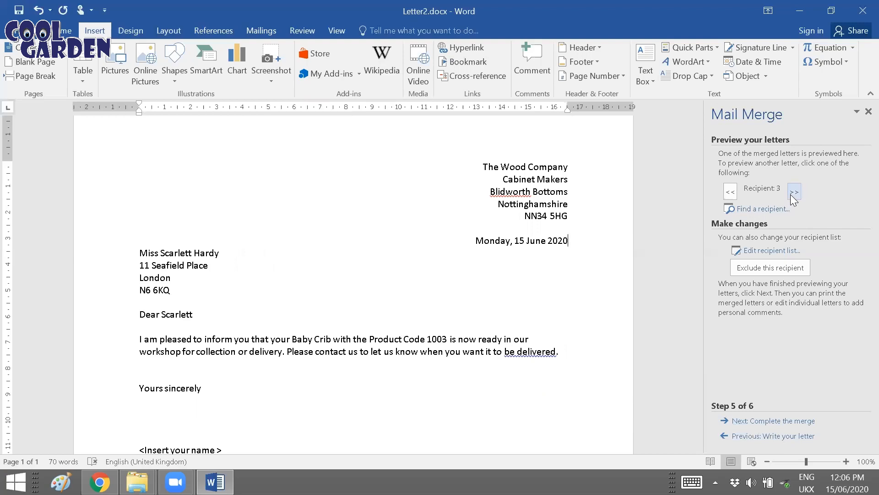
pyautogui.click(794, 192)
pyautogui.click(794, 193)
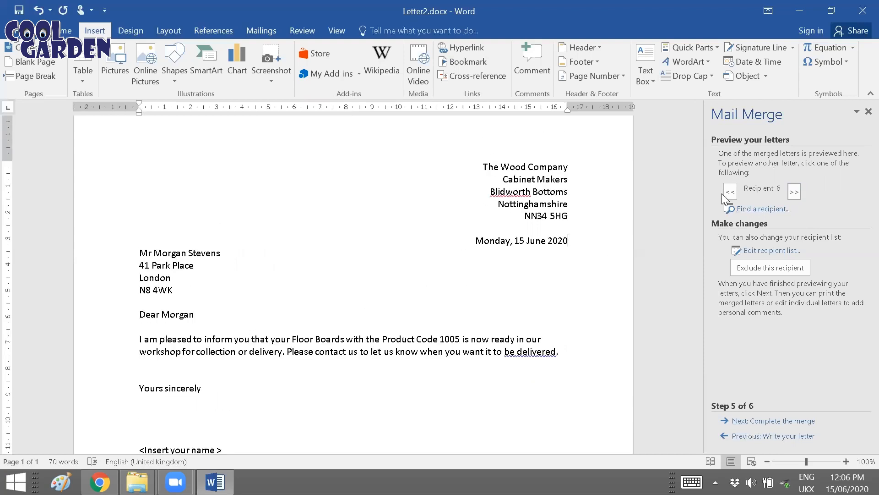
pyautogui.click(742, 421)
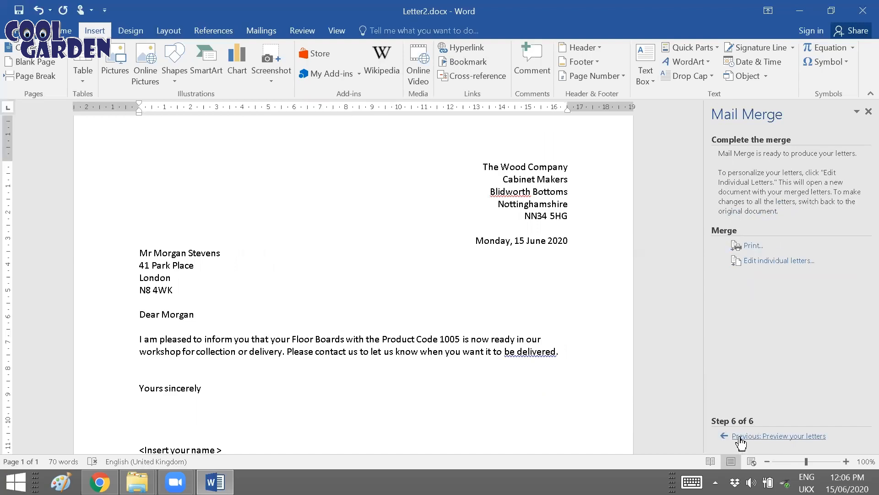
# Step: Return to the letter-writing stage and replace the <Insert your name> placeholder in the closing with the sender's full name
pyautogui.click(742, 437)
pyautogui.click(742, 437)
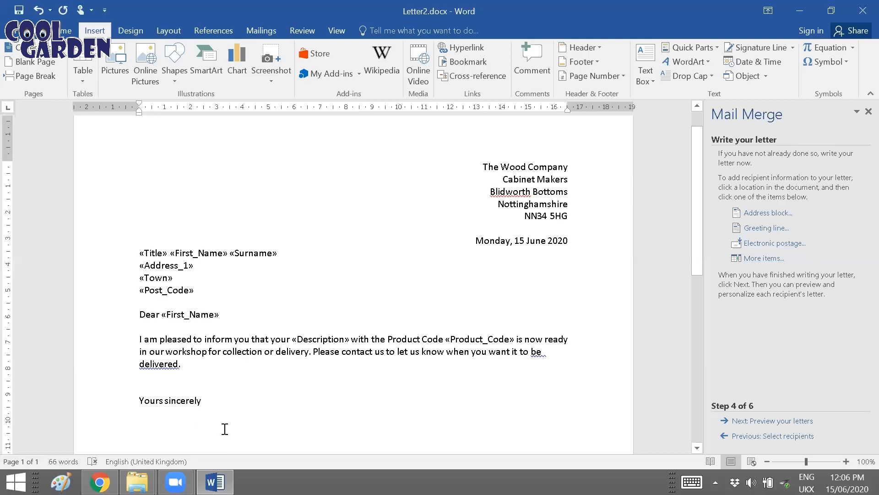
pyautogui.scroll(-2, 224, 426)
pyautogui.click(145, 396)
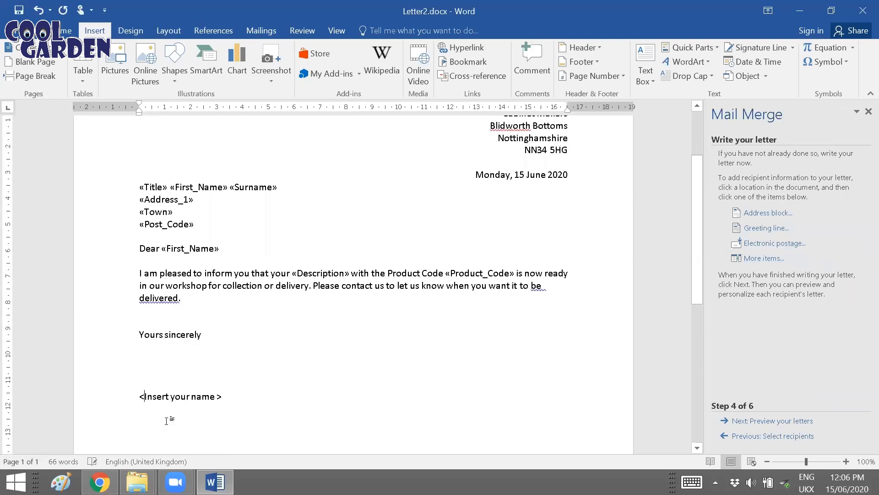
pyautogui.write('Sherin A')
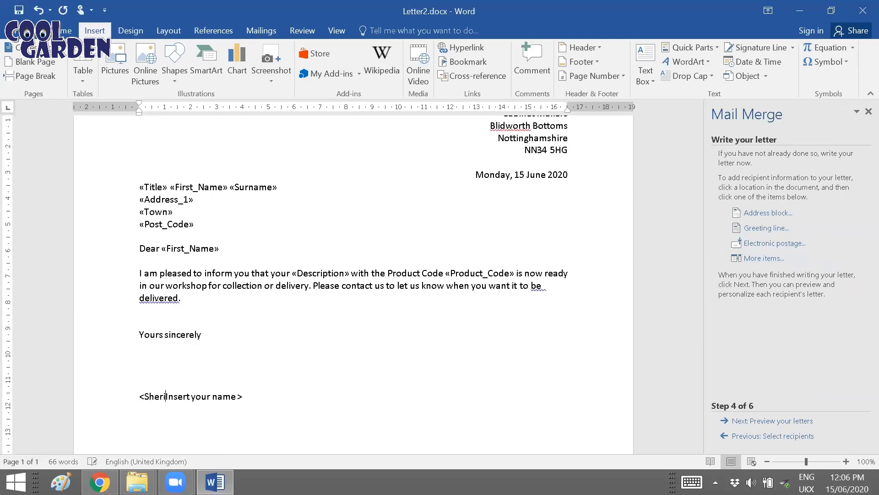
pyautogui.write('braham')
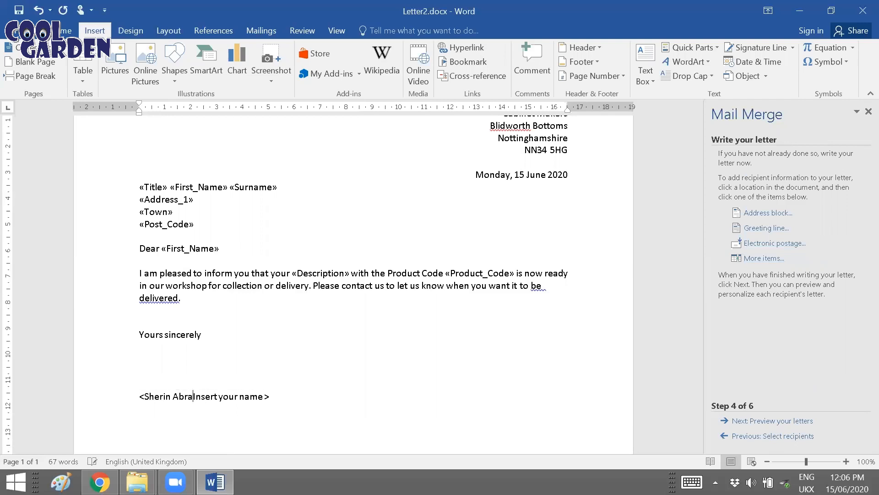
pyautogui.press('Delete')
pyautogui.press('Delete')
pyautogui.press('Delete')
pyautogui.press('Delete')
pyautogui.press('Delete')
pyautogui.press('Delete')
pyautogui.press('Delete')
pyautogui.press('Delete')
pyautogui.press('Delete')
pyautogui.press('Delete')
pyautogui.press('Delete')
pyautogui.press('Delete')
pyautogui.press('Delete')
pyautogui.press('Delete')
pyautogui.press('Delete')
pyautogui.click(139, 398)
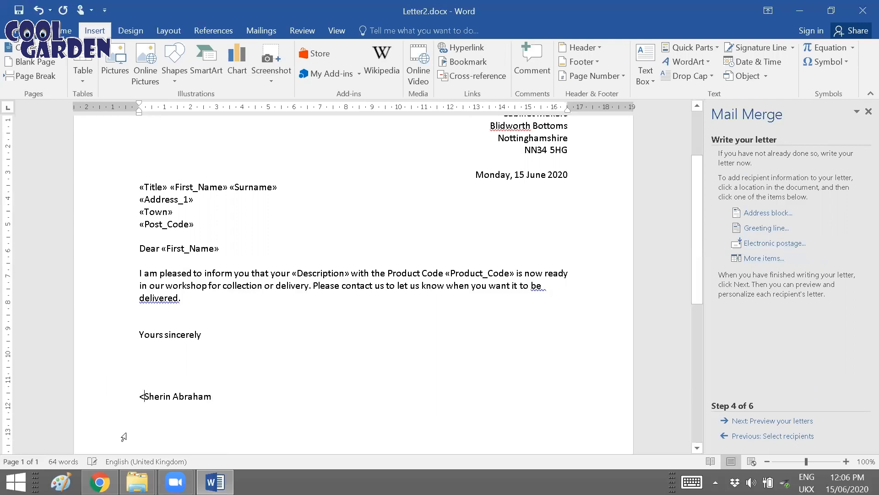
pyautogui.press('Delete')
# Step: Check the signed letter and preview it again for neighbouring recipients up to recipient 7
pyautogui.scroll(1, 458, 365)
pyautogui.scroll(-1, 432, 348)
pyautogui.click(753, 425)
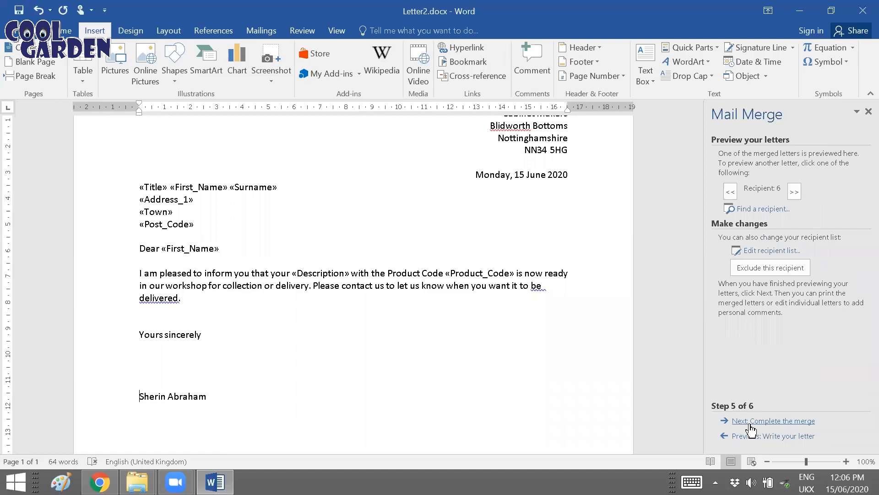
pyautogui.click(731, 192)
pyautogui.click(795, 192)
pyautogui.click(795, 192)
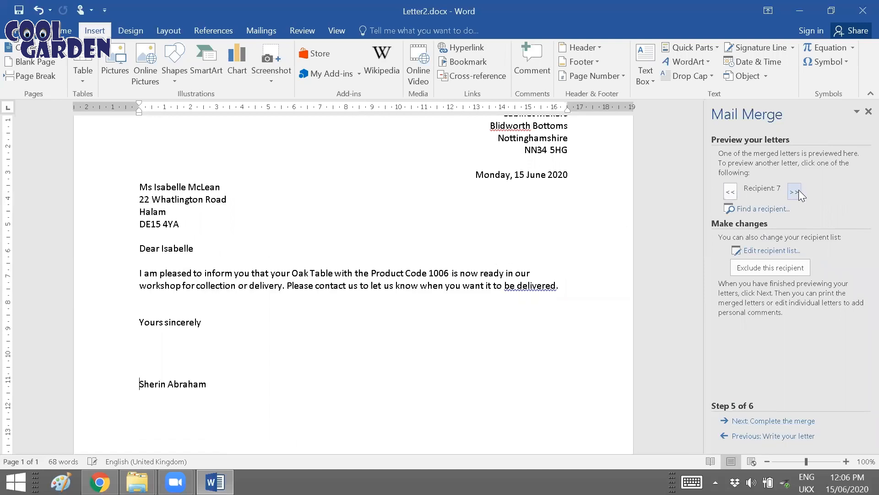
# Step: Complete the merge by generating editable individual letters for all records in a new document
pyautogui.click(741, 422)
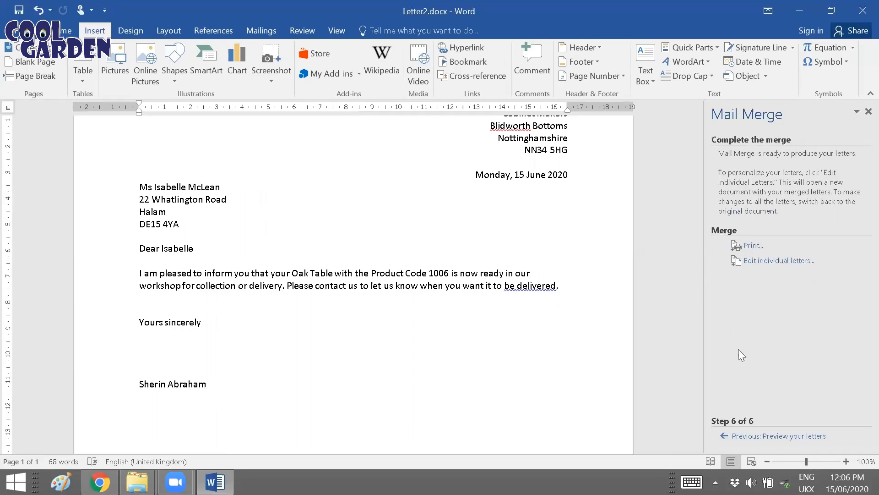
pyautogui.click(751, 266)
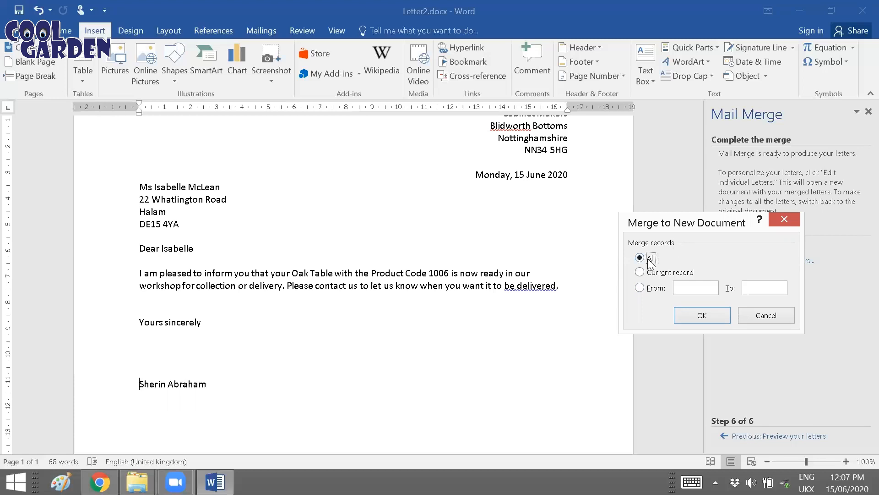
pyautogui.click(682, 312)
# Step: Look through the pages of the merged document to check the individual letters
pyautogui.scroll(-10, 542, 315)
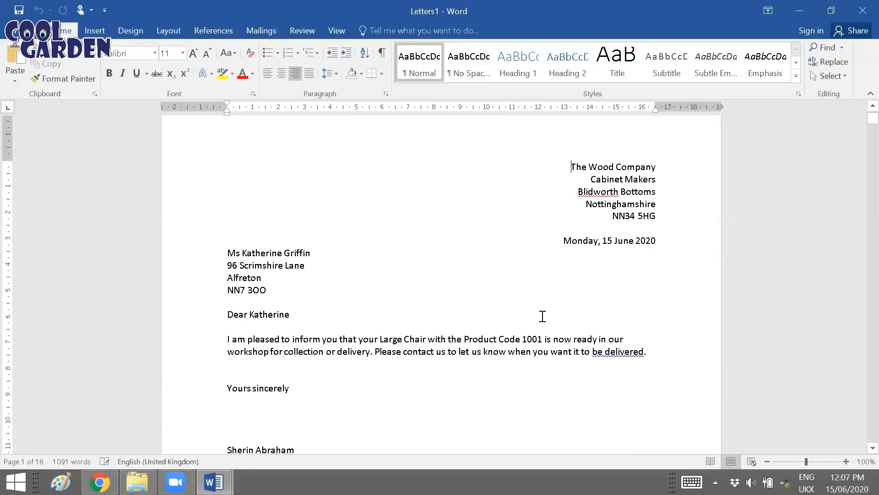
pyautogui.scroll(-20, 546, 326)
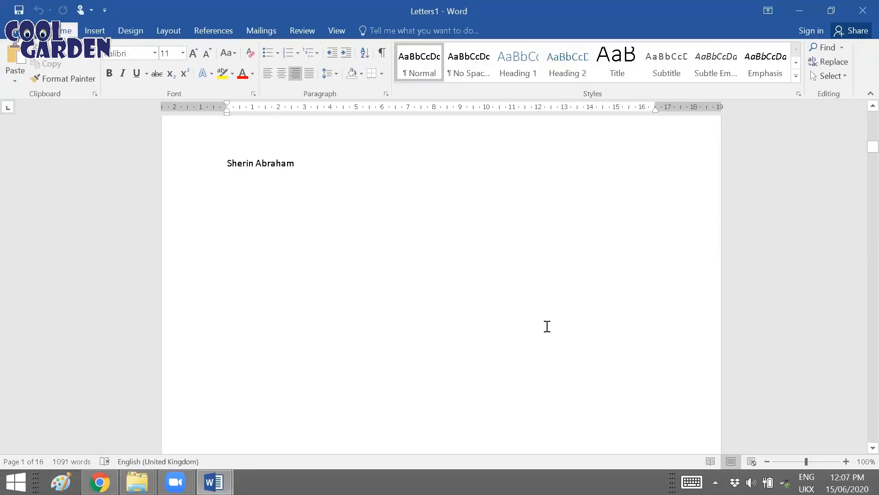
pyautogui.scroll(4, 553, 327)
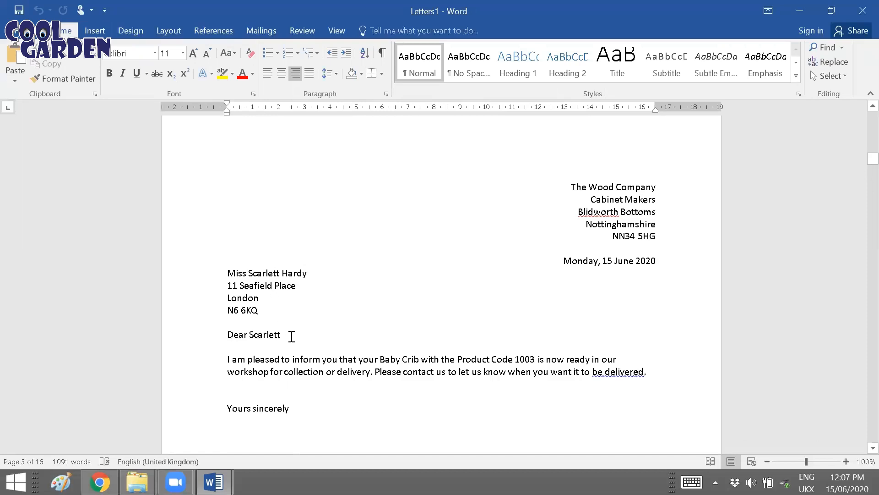
pyautogui.scroll(-12, 584, 355)
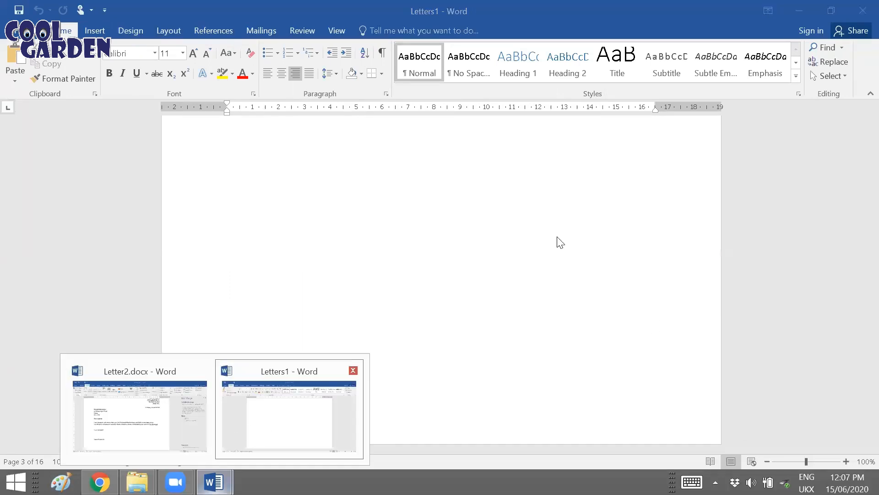
pyautogui.scroll(10, 554, 288)
pyautogui.scroll(12, 554, 293)
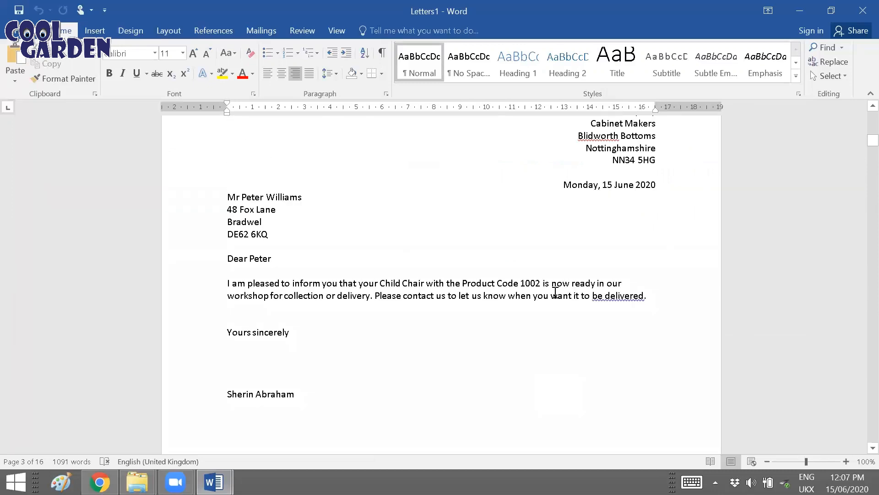
pyautogui.scroll(3, 555, 284)
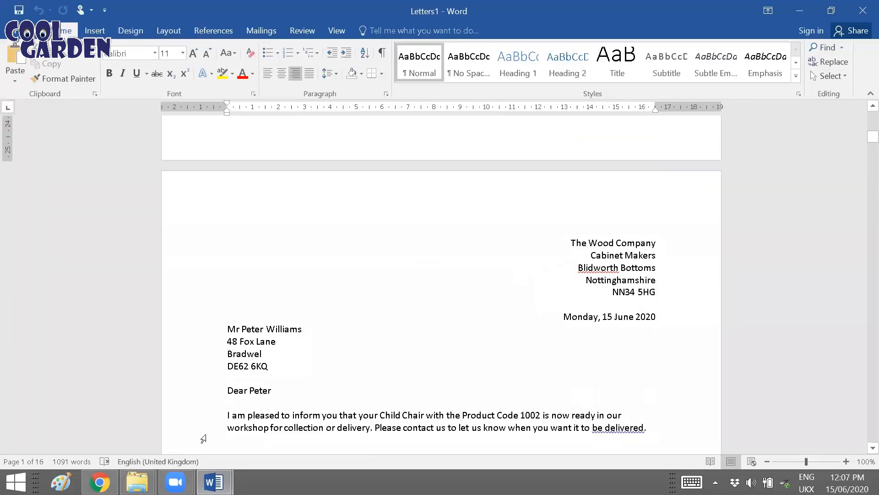
# Step: Return to Letter2.docx and merge only records 1 to 10 into another new document
pyautogui.moveTo(213, 482)
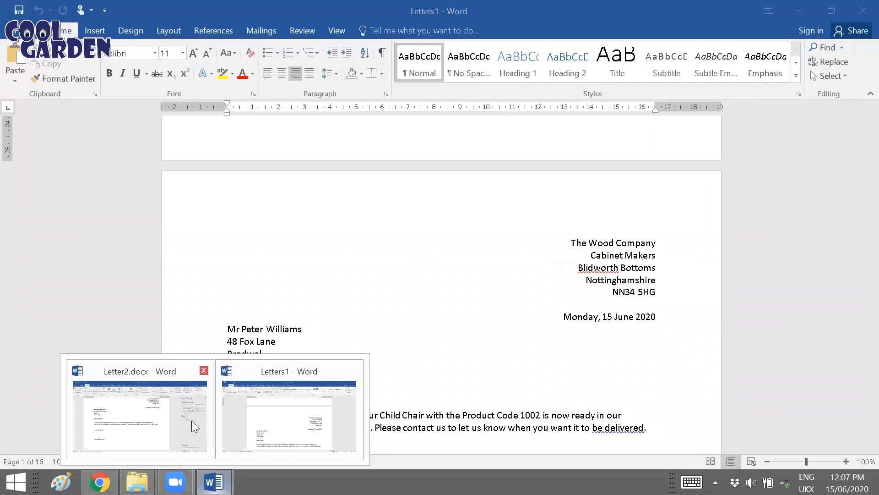
pyautogui.click(192, 421)
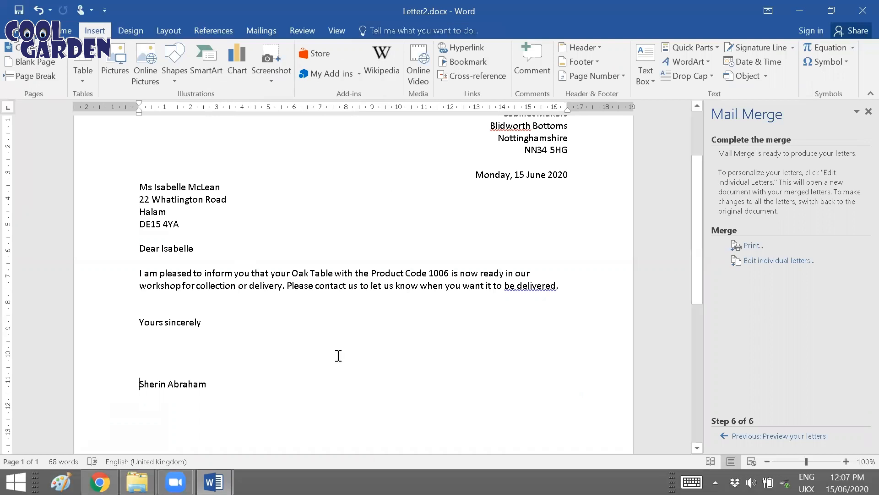
pyautogui.hotkey('alt', 'Tab')
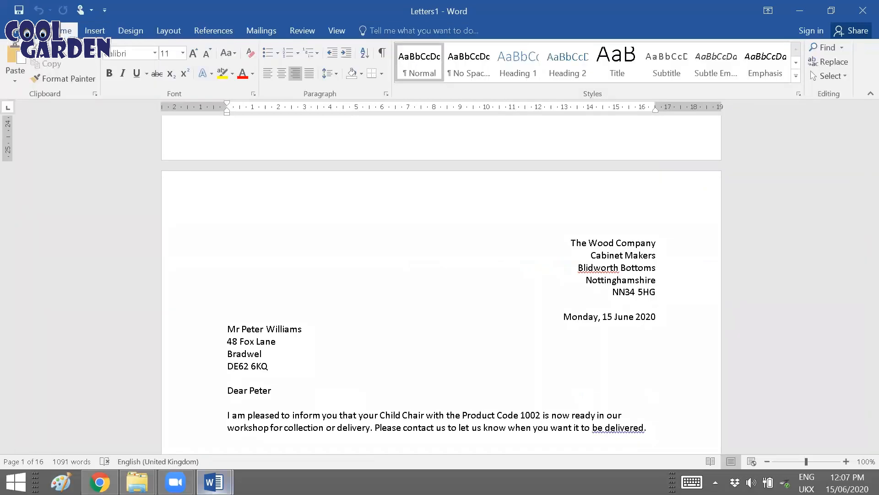
pyautogui.hotkey('alt', 'Tab')
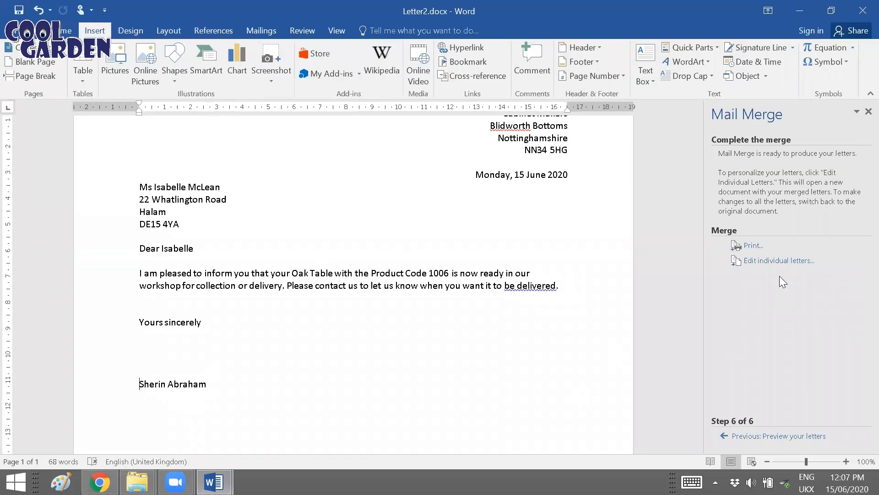
pyautogui.click(747, 271)
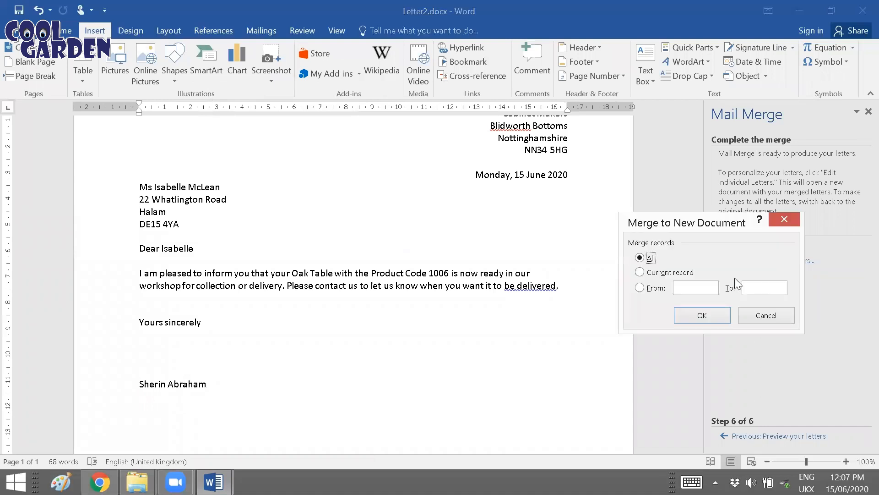
pyautogui.click(650, 290)
pyautogui.click(765, 288)
pyautogui.click(682, 312)
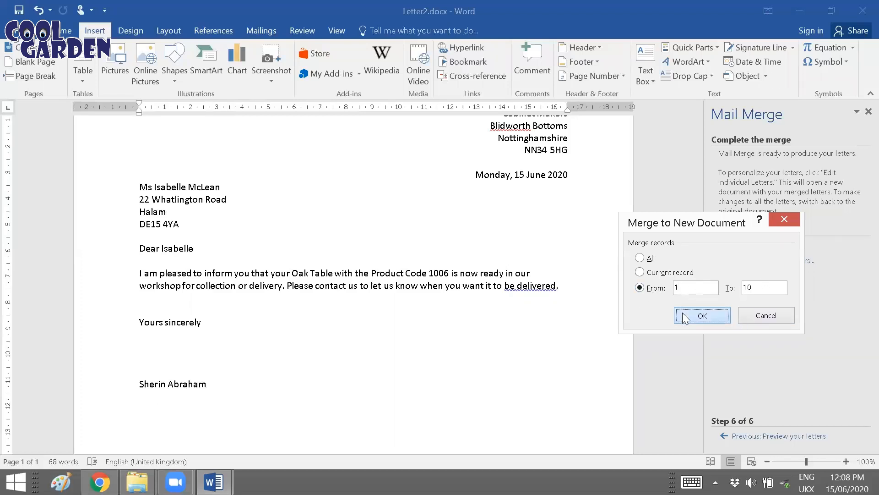
# Step: Look over the letters merged from records 1 to 10 and switch to the Letters1 document
pyautogui.moveTo(871, 121); pyautogui.dragTo(857, 467)
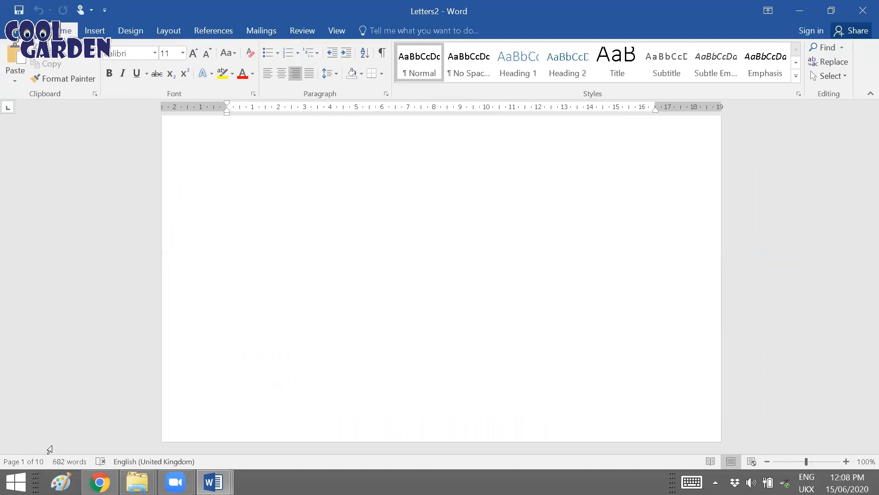
pyautogui.click(213, 486)
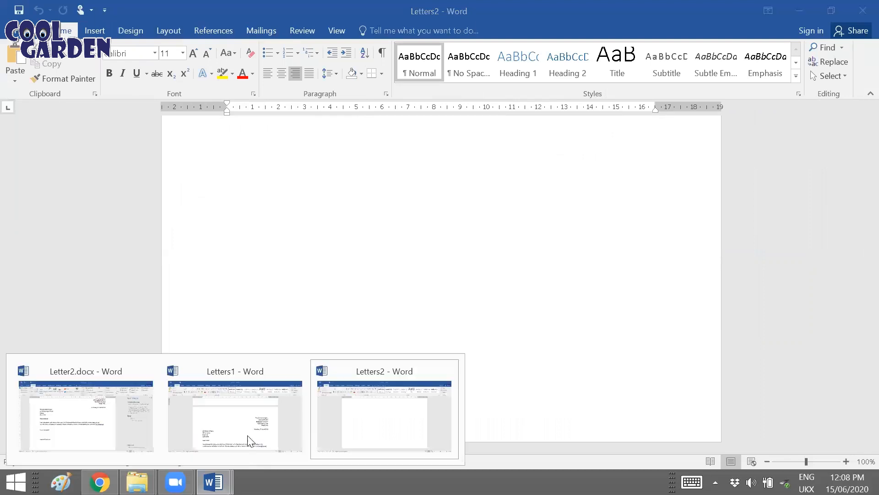
pyautogui.click(248, 441)
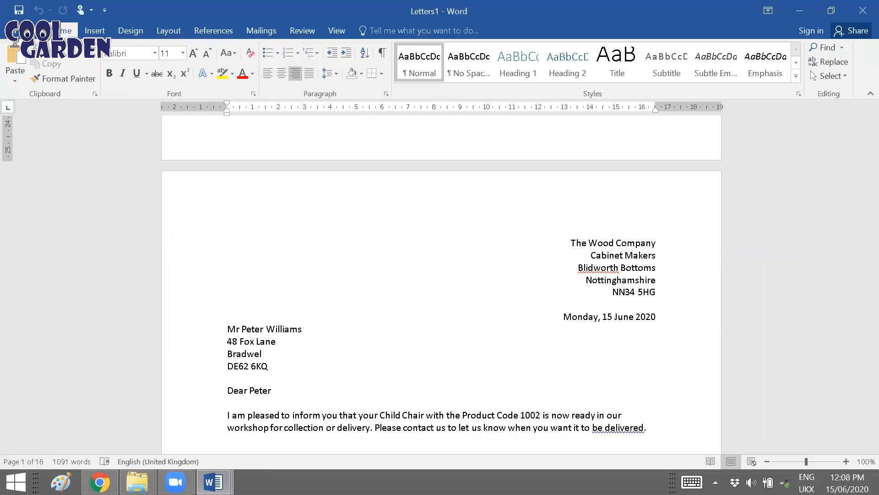
# Step: Switch to the Letters2 document and look back through the letters merged from records 1 to 10
pyautogui.click(213, 487)
pyautogui.click(355, 416)
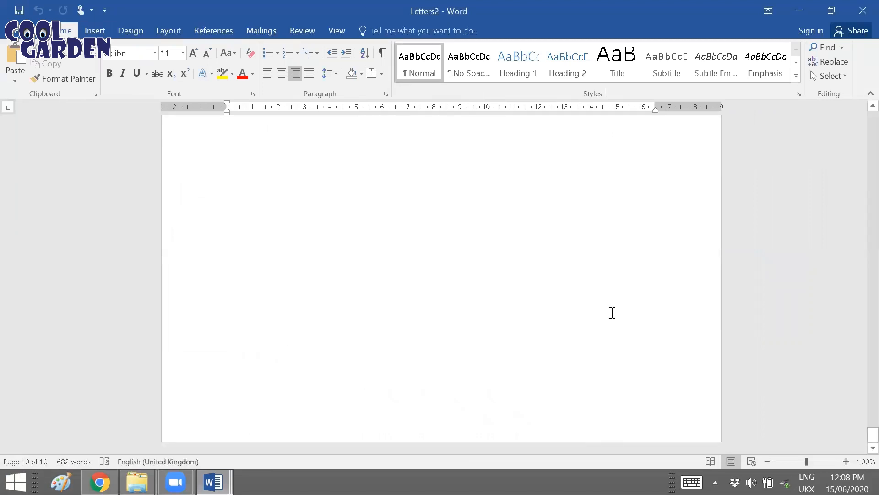
pyautogui.scroll(18, 648, 288)
pyautogui.scroll(20, 652, 294)
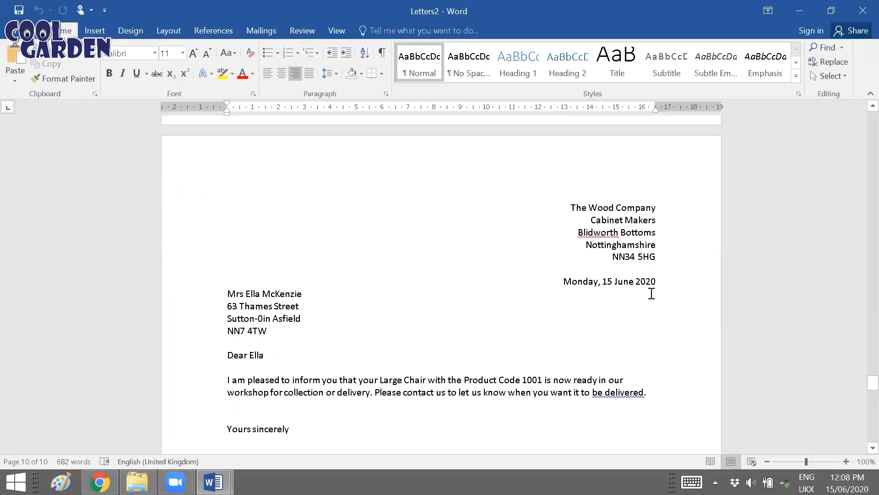
pyautogui.scroll(20, 607, 292)
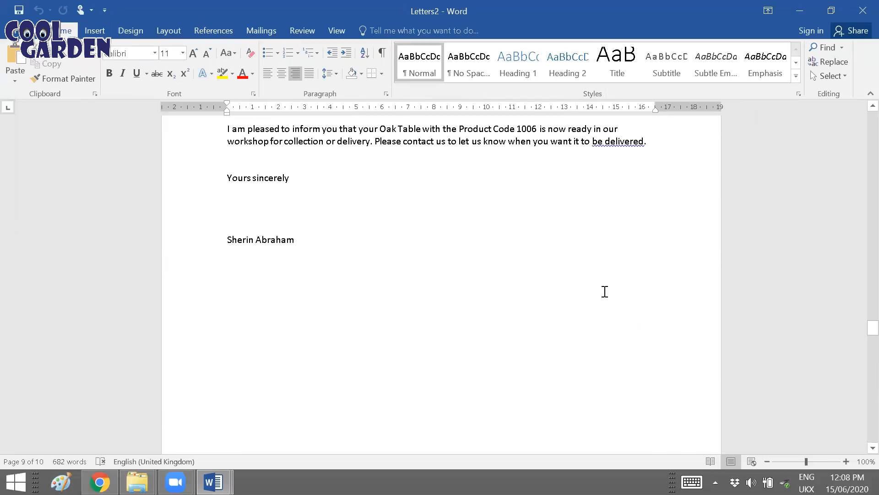
pyautogui.scroll(8, 603, 289)
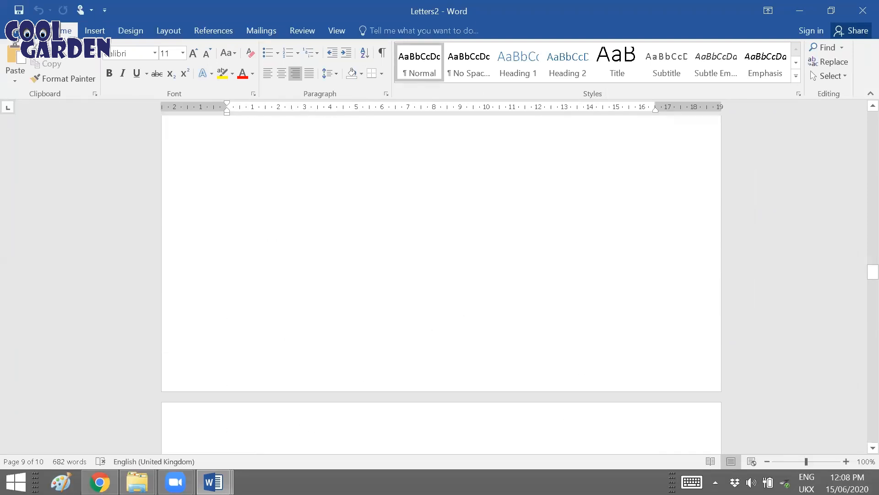
# Step: Close Letter2.docx and the merged Letters2 and Letters1 documents without saving any changes
pyautogui.click(208, 479)
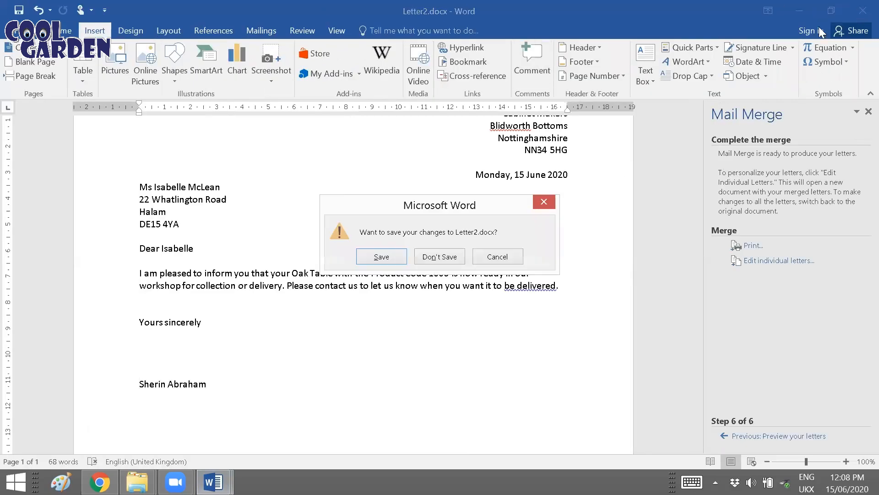
pyautogui.click(451, 258)
pyautogui.click(860, 7)
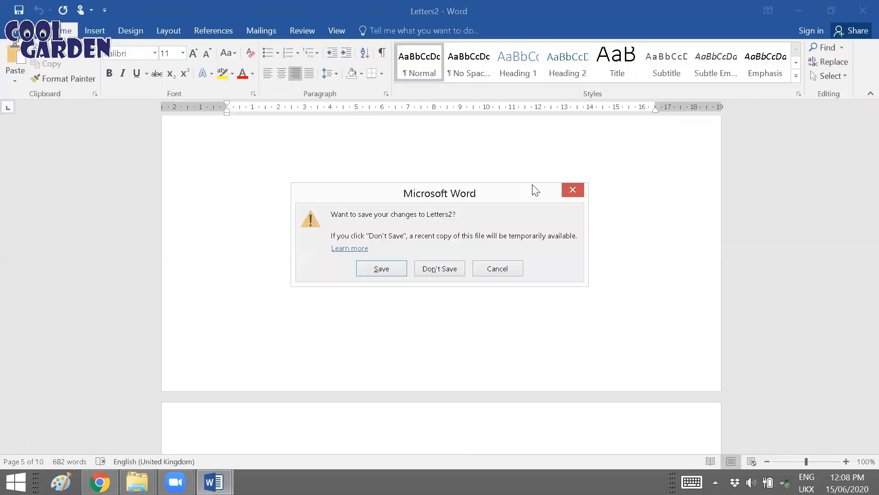
pyautogui.click(444, 272)
pyautogui.click(860, 10)
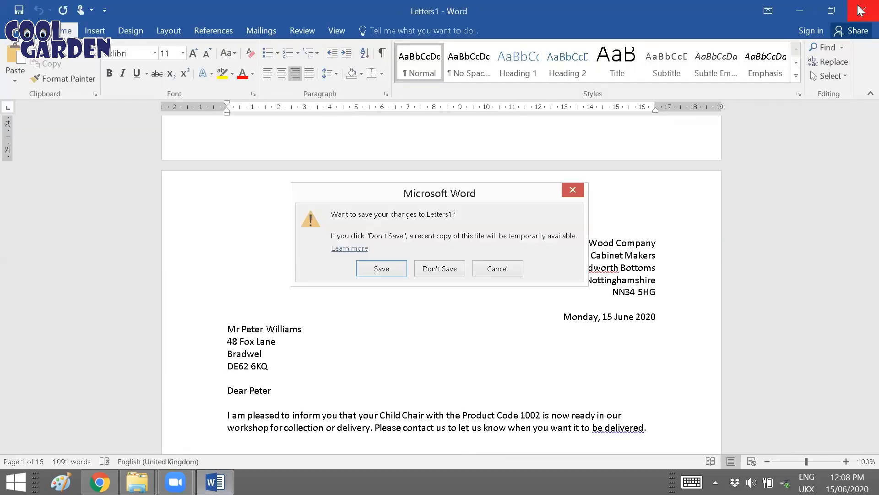
pyautogui.click(440, 267)
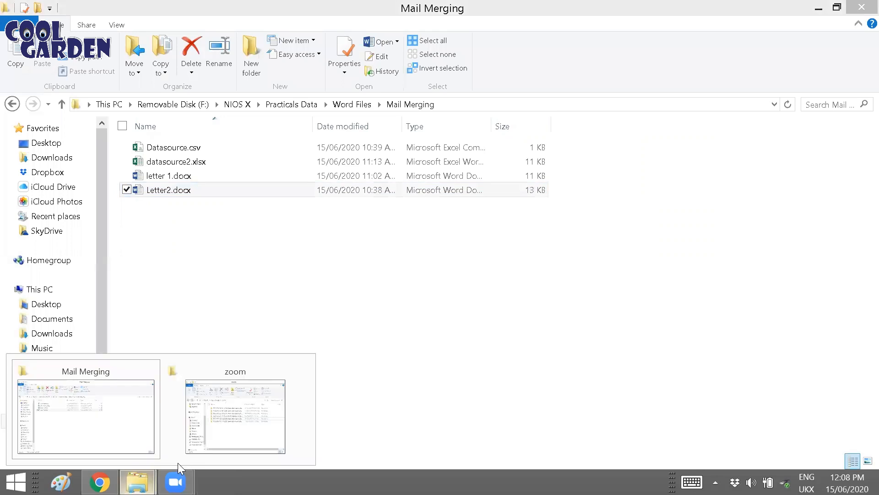
# Step: Reopen the original Letter2.docx from the Mail Merging folder
pyautogui.click(202, 269)
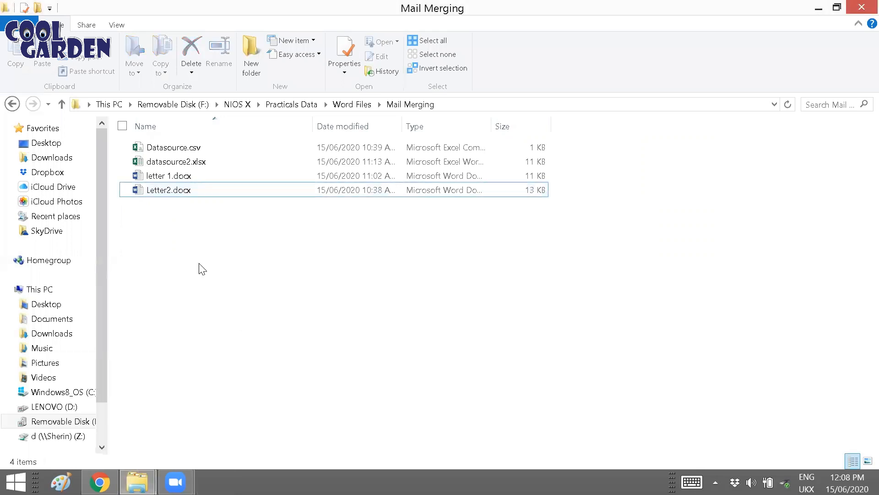
pyautogui.doubleClick(191, 192)
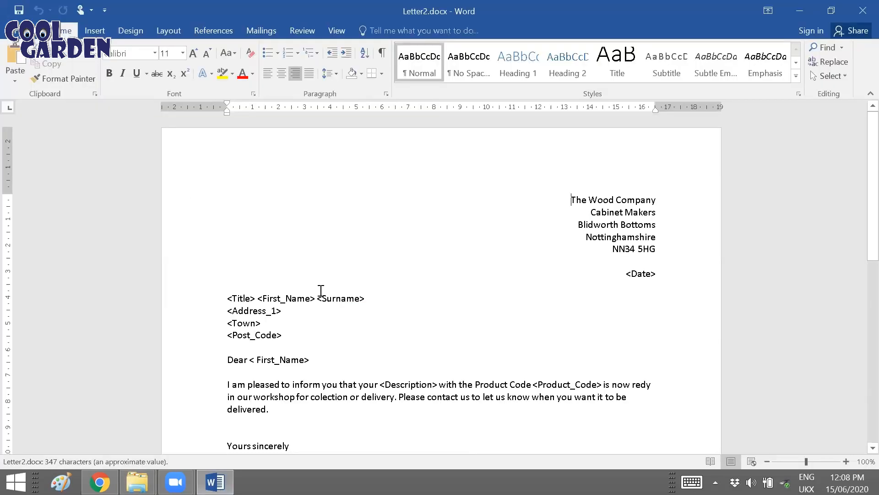
pyautogui.click(434, 350)
# Step: Correct the misspellings "redy" to "ready" and "colection" to "collection" in the letter's body paragraph
pyautogui.scroll(-2, 474, 359)
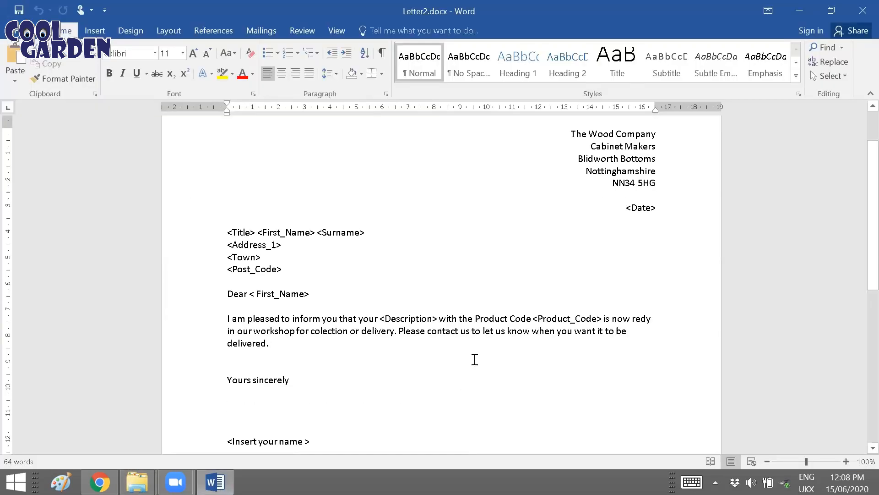
pyautogui.rightClick(646, 317)
pyautogui.click(563, 212)
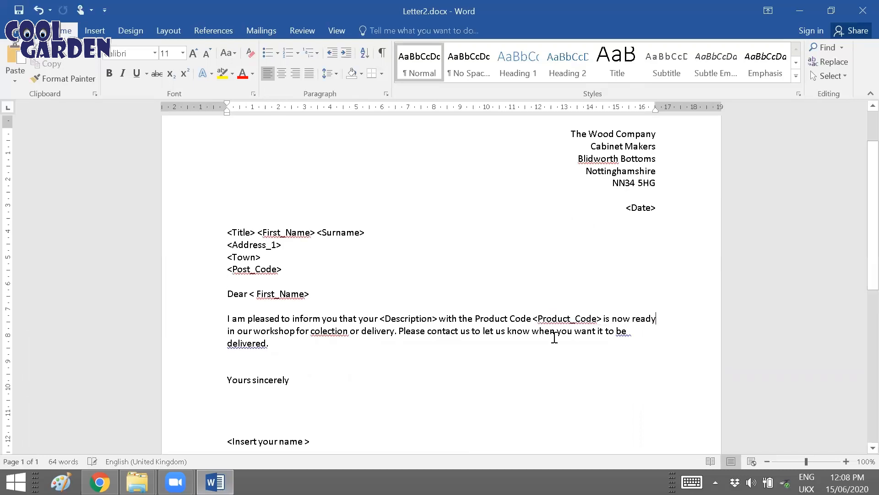
pyautogui.rightClick(344, 330)
pyautogui.click(243, 345)
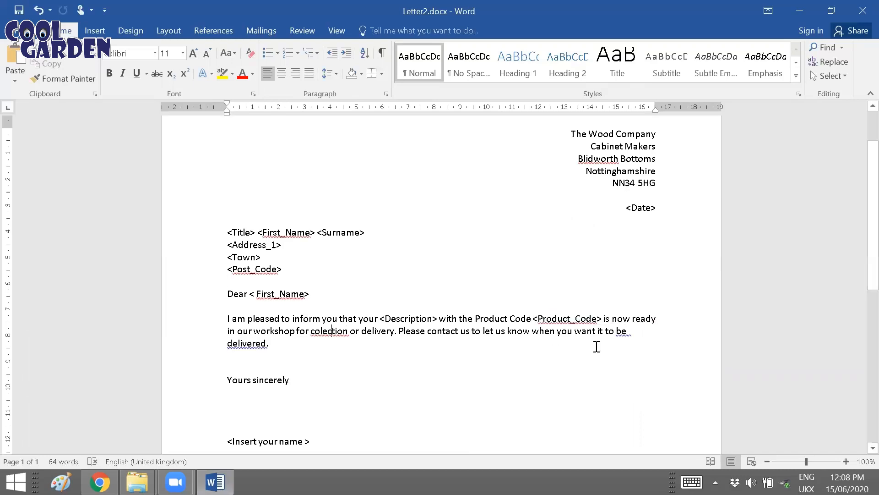
# Step: Try to fix the flagged spacing after "be" in the last sentence of the body paragraph
pyautogui.rightClick(625, 329)
pyautogui.click(703, 354)
pyautogui.click(633, 332)
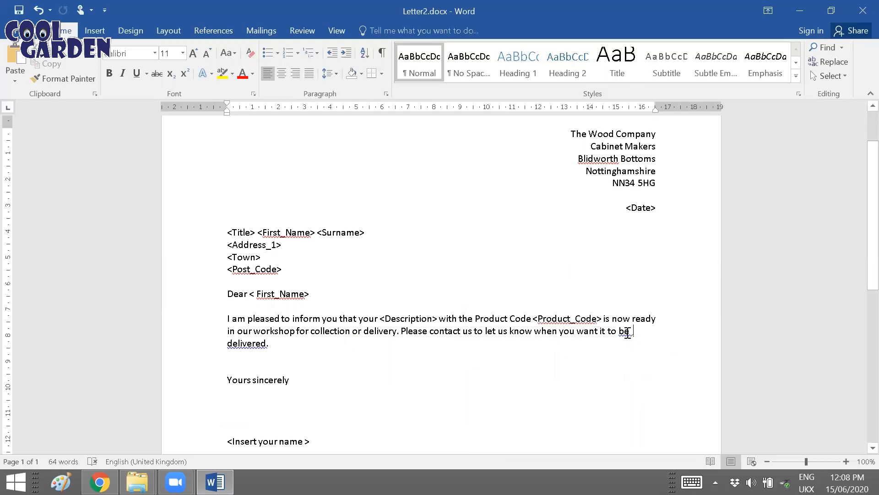
pyautogui.click(630, 336)
pyautogui.press('Delete')
pyautogui.scroll(-5, 386, 334)
pyautogui.scroll(6, 390, 334)
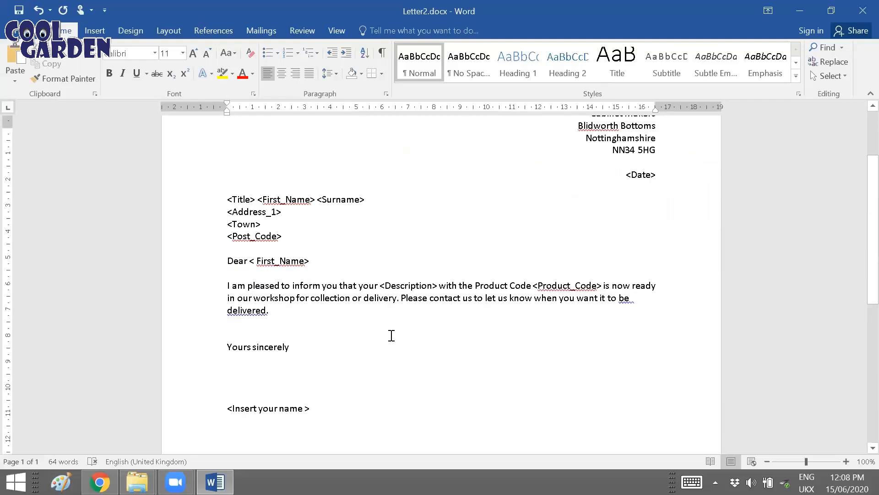
# Step: Start a mail merge of the Letters type for the current document
pyautogui.scroll(2, 510, 311)
pyautogui.scroll(-3, 504, 298)
pyautogui.click(257, 31)
pyautogui.click(86, 82)
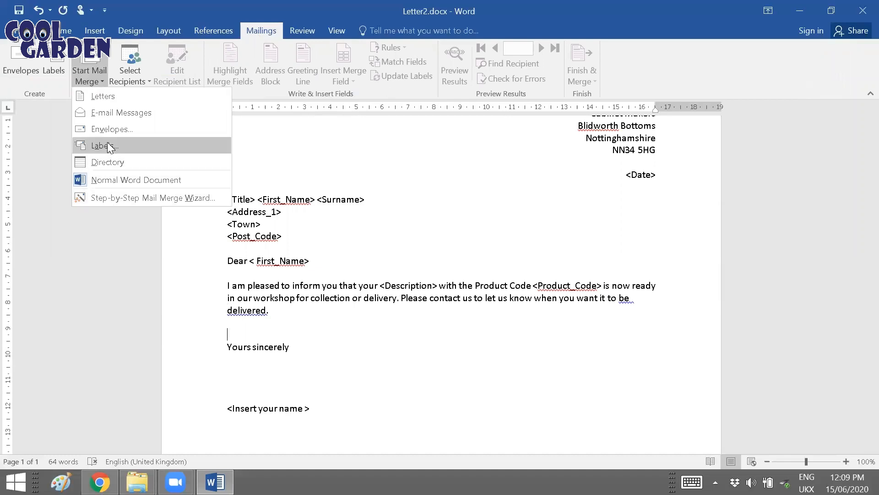
pyautogui.click(115, 98)
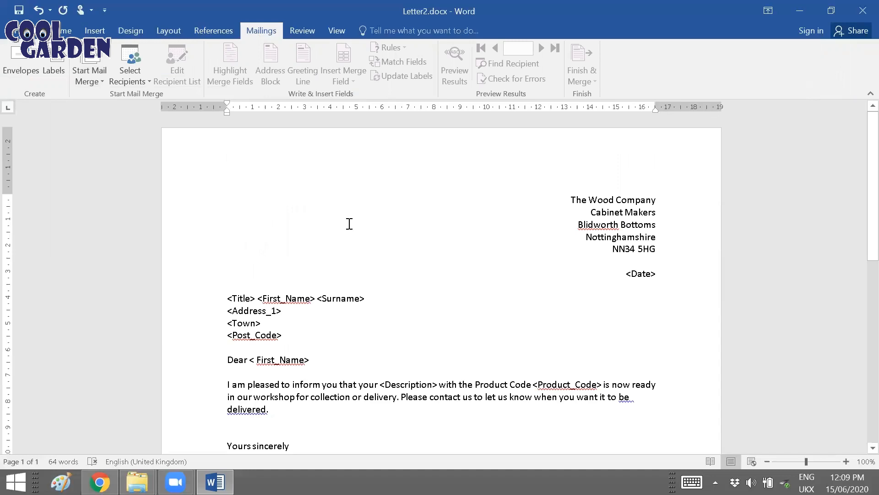
# Step: Use datasource2.xlsx from Practicals Data > Word Files > Mail Merging as the existing recipient list, with its Sheet 1$ table and column headers
pyautogui.click(133, 69)
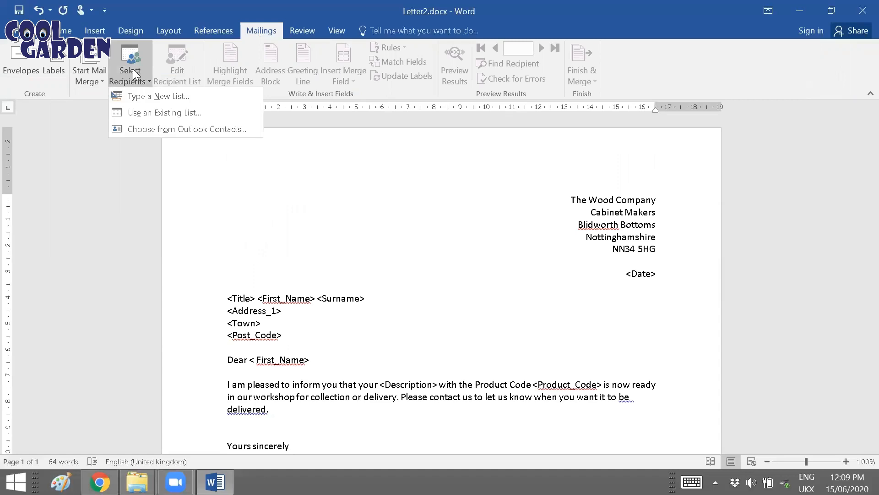
pyautogui.click(145, 116)
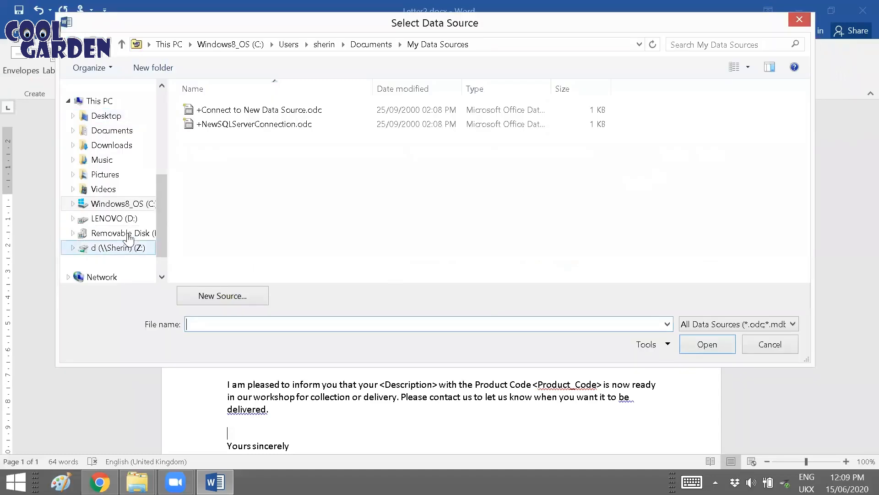
pyautogui.click(128, 234)
pyautogui.doubleClick(652, 227)
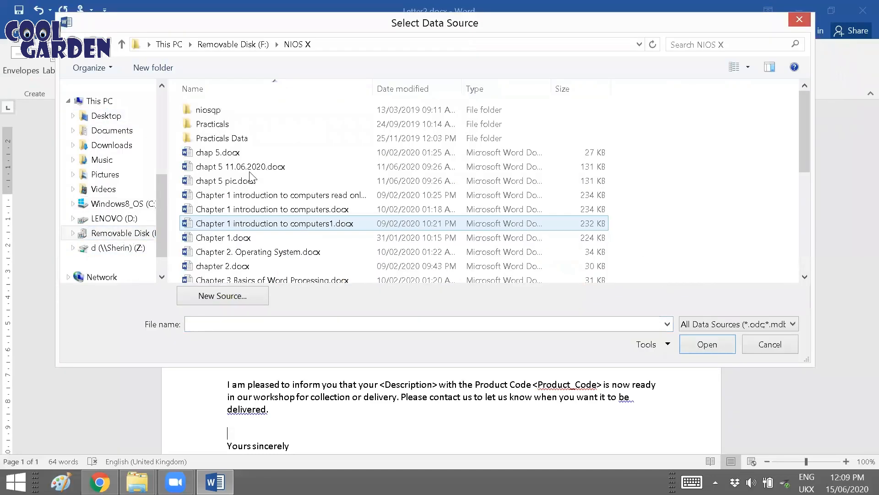
pyautogui.doubleClick(234, 139)
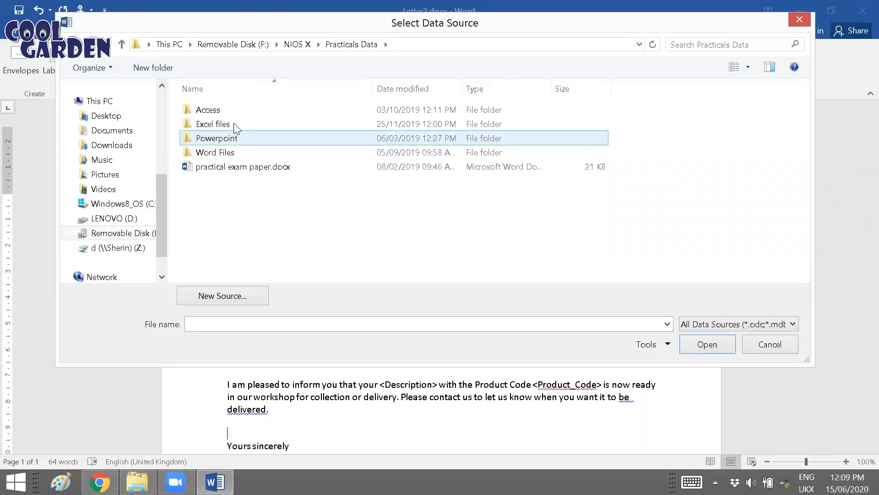
pyautogui.doubleClick(232, 152)
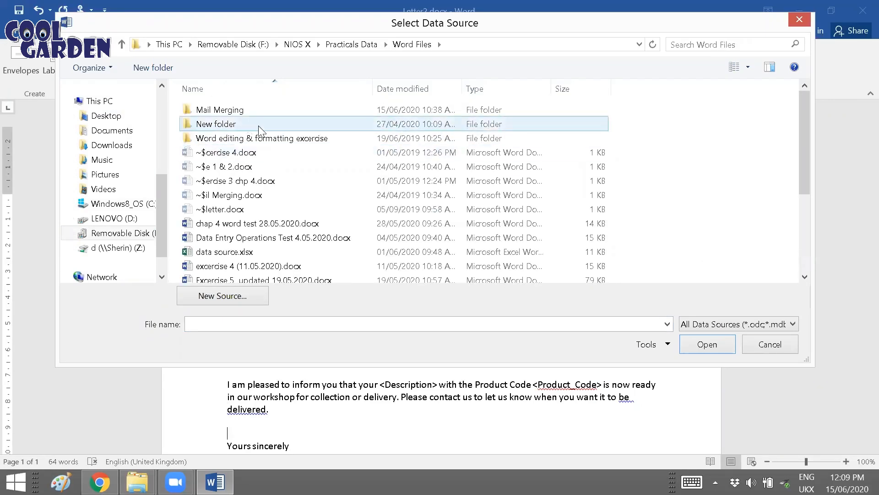
pyautogui.doubleClick(258, 111)
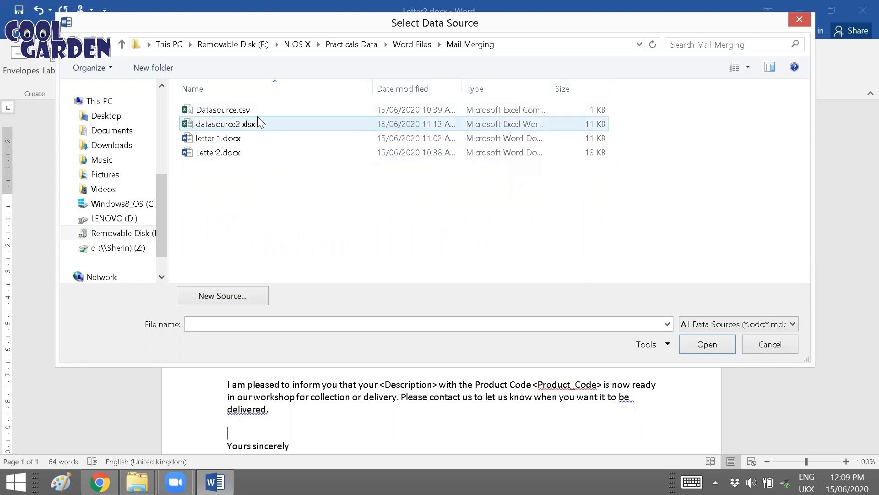
pyautogui.click(259, 124)
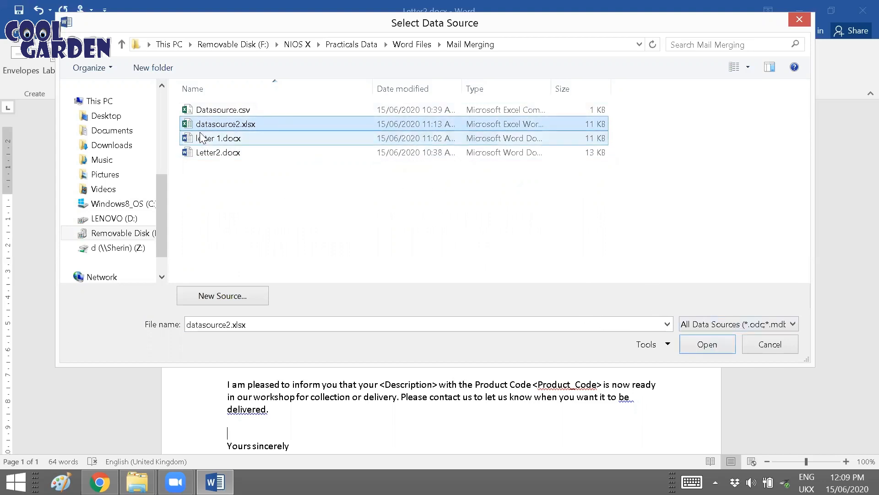
pyautogui.click(721, 347)
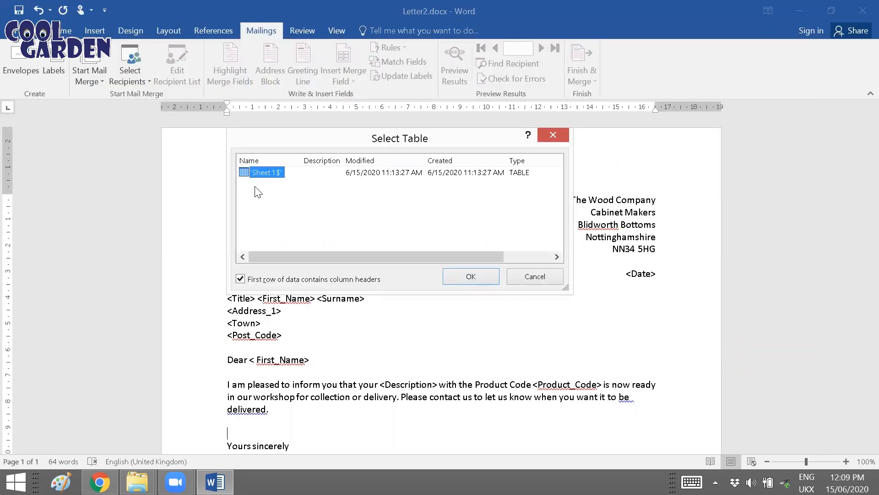
pyautogui.click(491, 275)
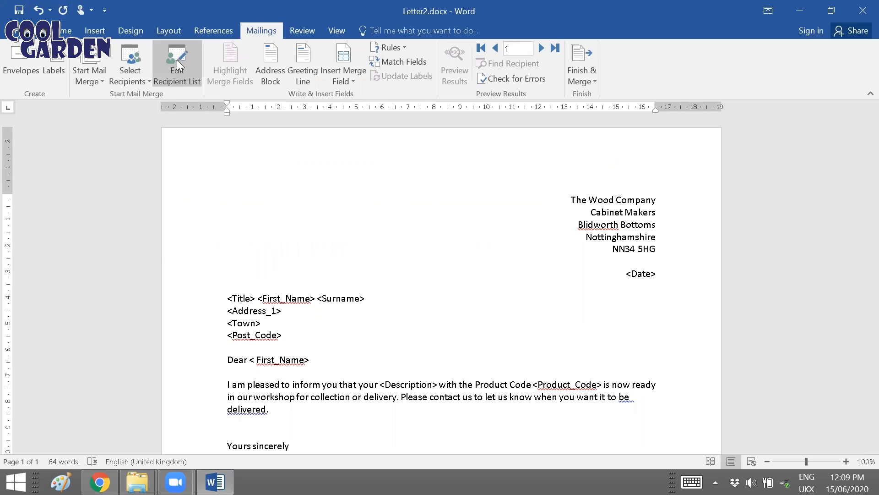
# Step: Open the mail merge recipient list, enlarge its window to review the records and columns, and close it
pyautogui.click(176, 59)
pyautogui.moveTo(578, 358); pyautogui.dragTo(808, 446)
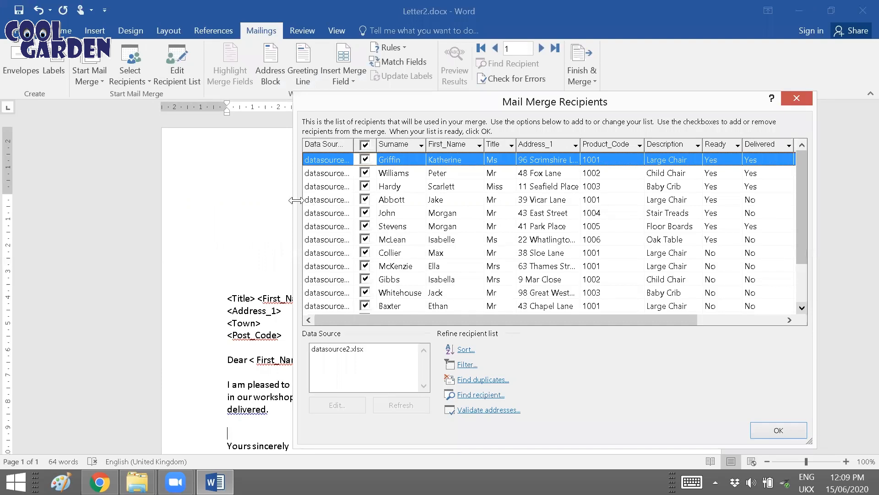
pyautogui.moveTo(296, 200); pyautogui.dragTo(217, 200)
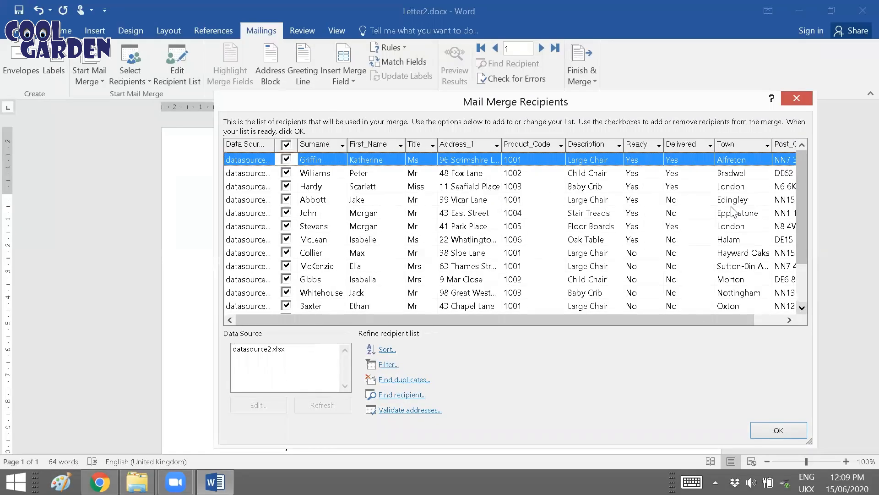
pyautogui.click(797, 100)
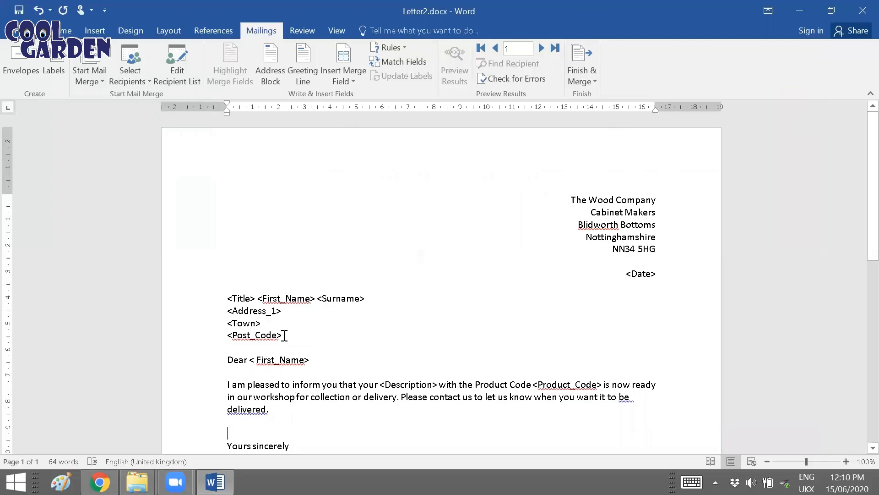
# Step: Replace the <First_Name> placeholder after "Dear" with the First_Name merge field
pyautogui.scroll(-1, 259, 328)
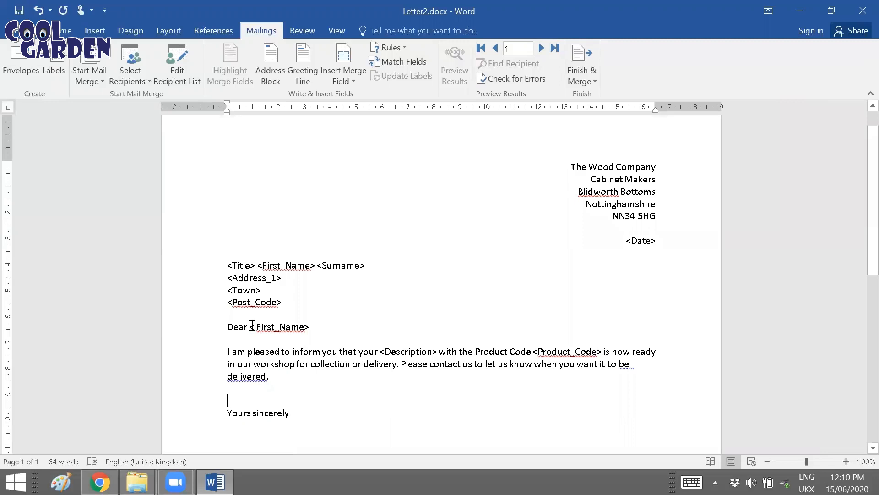
pyautogui.click(353, 78)
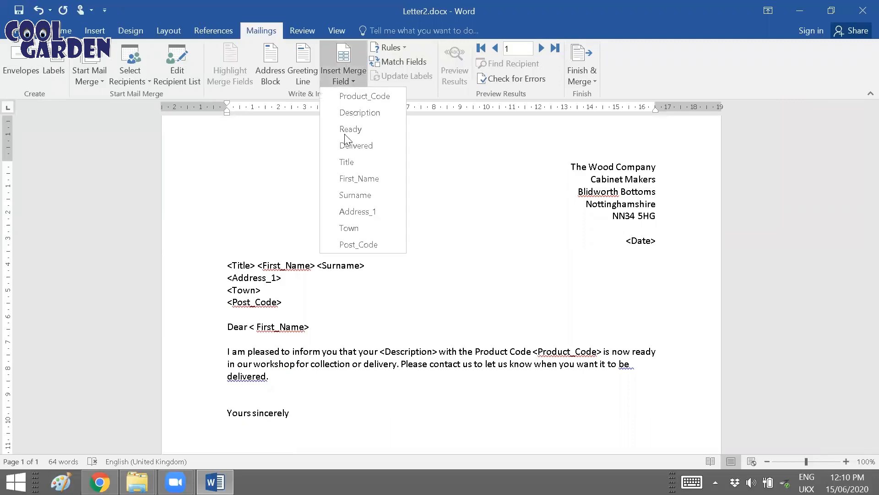
pyautogui.click(351, 173)
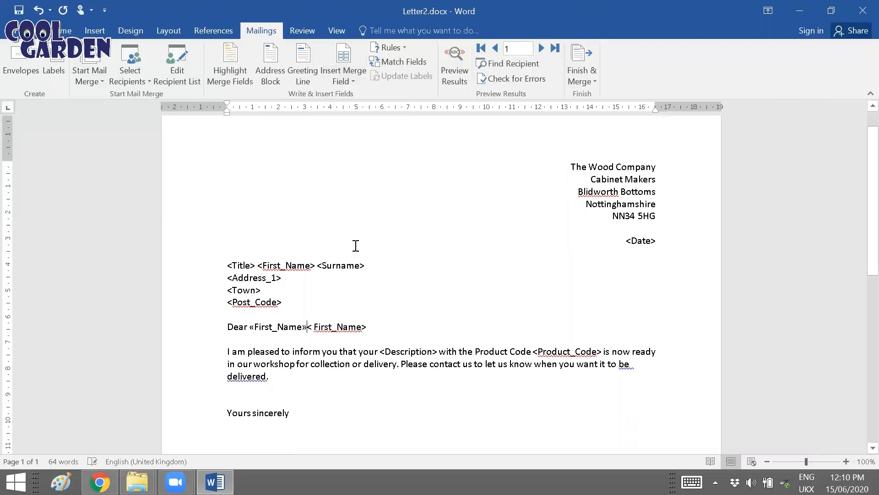
pyautogui.press('Delete')
pyautogui.press('Delete')
pyautogui.press('Delete')
pyautogui.press('Delete')
pyautogui.press('Delete')
pyautogui.press('Delete')
pyautogui.press('Delete')
pyautogui.press('Delete')
pyautogui.press('Delete')
pyautogui.press('Delete')
pyautogui.press('Delete')
pyautogui.press('Delete')
# Step: Replace the <Description> and <Product_Code> placeholders in the body paragraph with the Description and Product_Code merge fields
pyautogui.moveTo(380, 351); pyautogui.dragTo(439, 352)
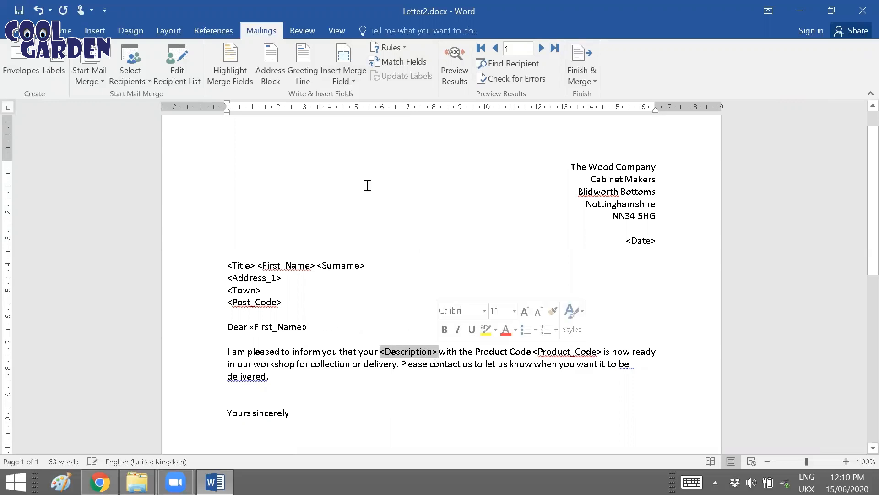
pyautogui.click(348, 82)
pyautogui.click(362, 113)
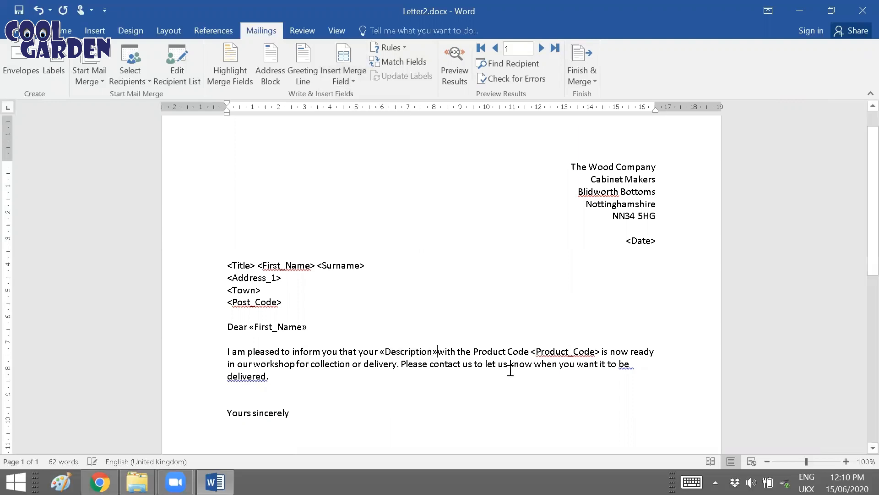
pyautogui.moveTo(536, 354); pyautogui.dragTo(602, 356)
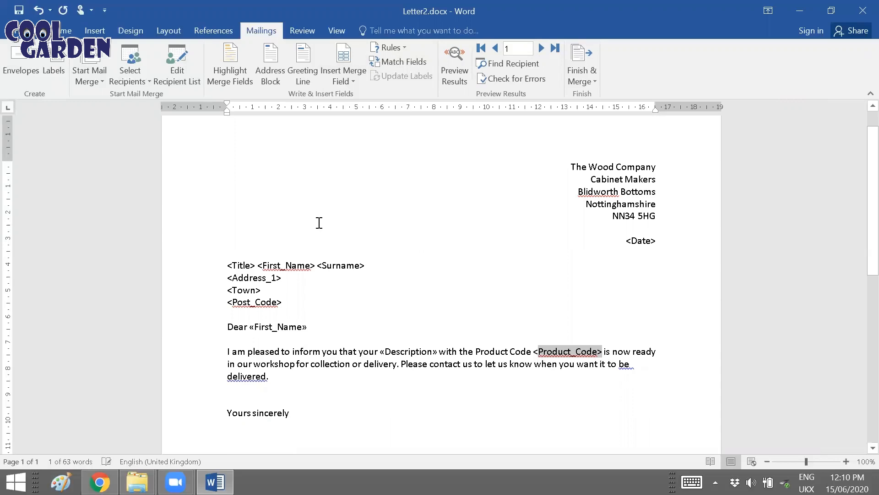
pyautogui.moveTo(533, 351); pyautogui.dragTo(603, 353)
pyautogui.click(351, 80)
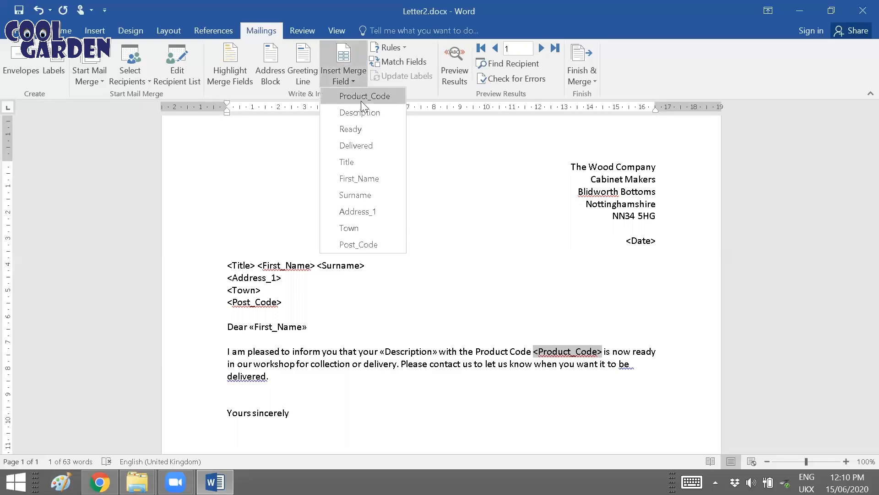
pyautogui.click(362, 102)
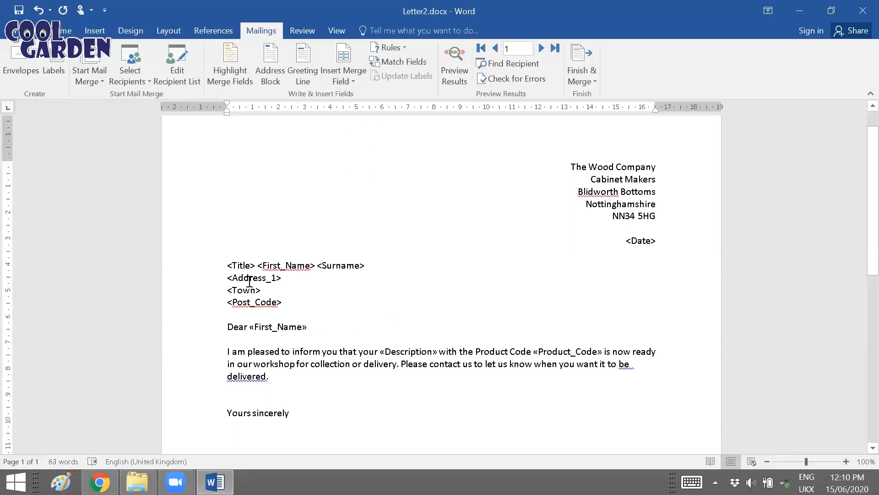
# Step: Replace the recipient address placeholder block with the Title, First_Name and Surname merge fields on one line, separated by spaces
pyautogui.moveTo(227, 266); pyautogui.dragTo(295, 302)
pyautogui.click(344, 82)
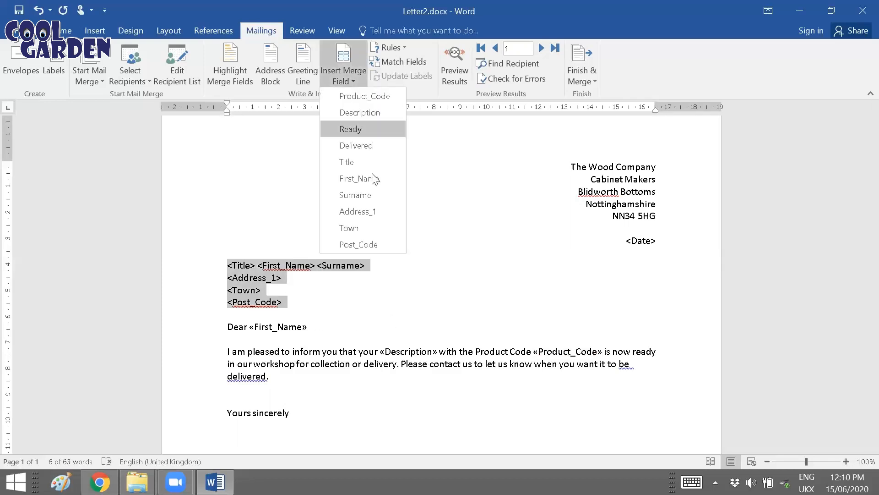
pyautogui.click(370, 162)
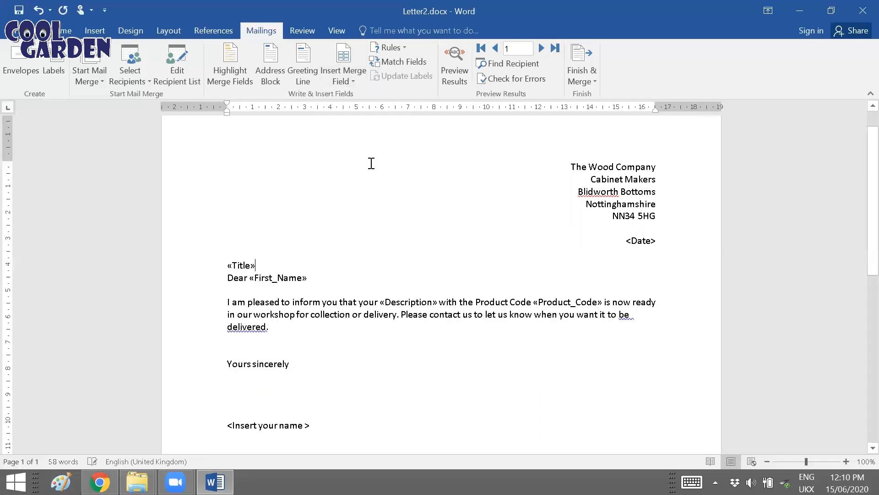
pyautogui.click(346, 81)
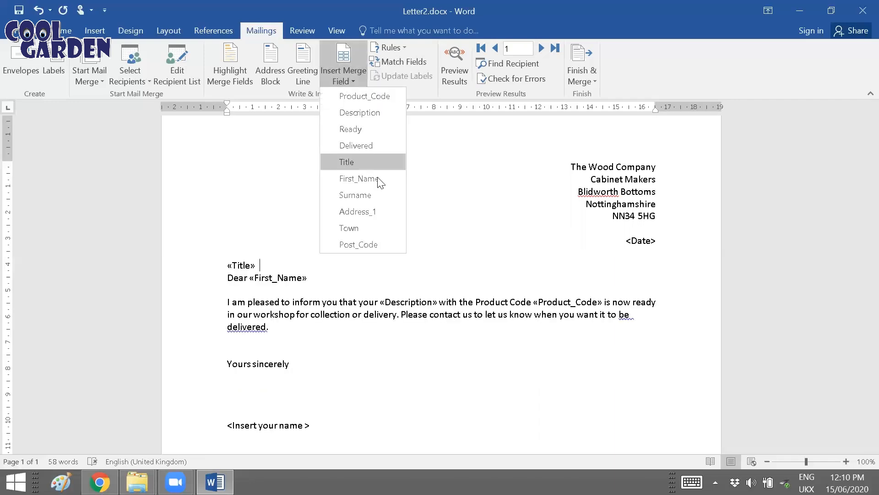
pyautogui.click(376, 176)
pyautogui.click(364, 81)
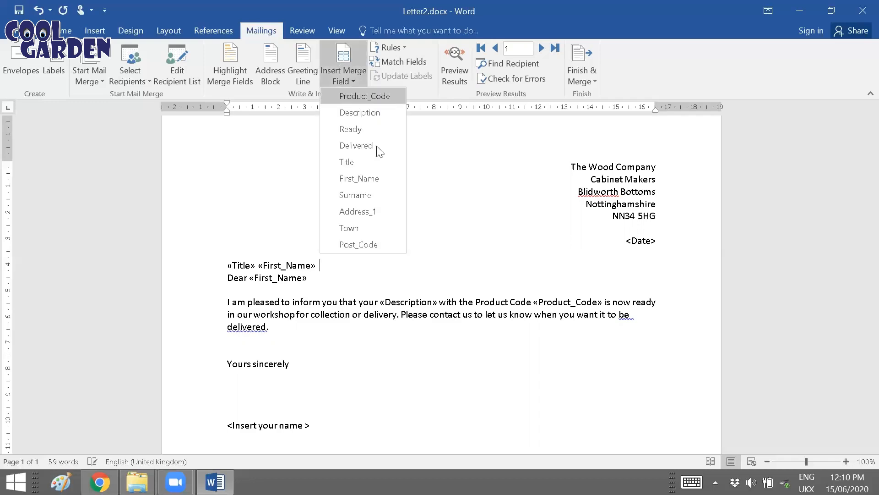
pyautogui.click(372, 194)
# Step: Add the Address_1, Town and Post_Code merge fields on separate lines below the name line, followed by a blank line
pyautogui.press('Return')
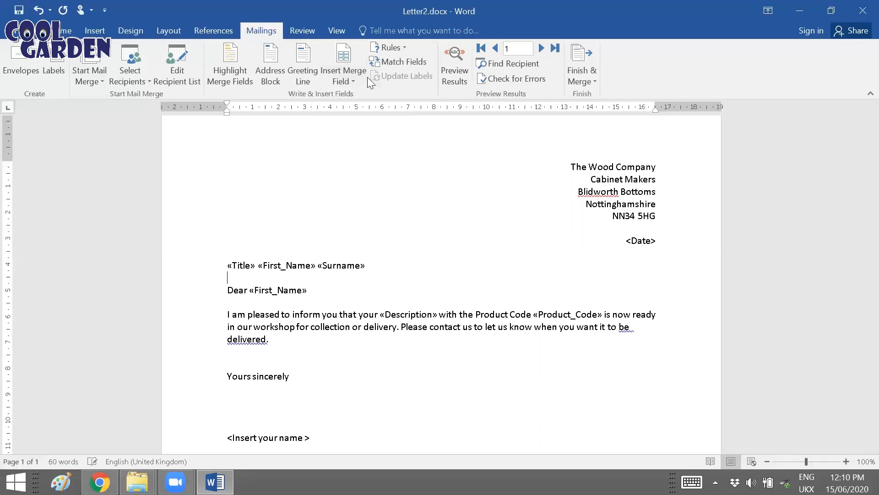
pyautogui.click(351, 77)
pyautogui.click(374, 211)
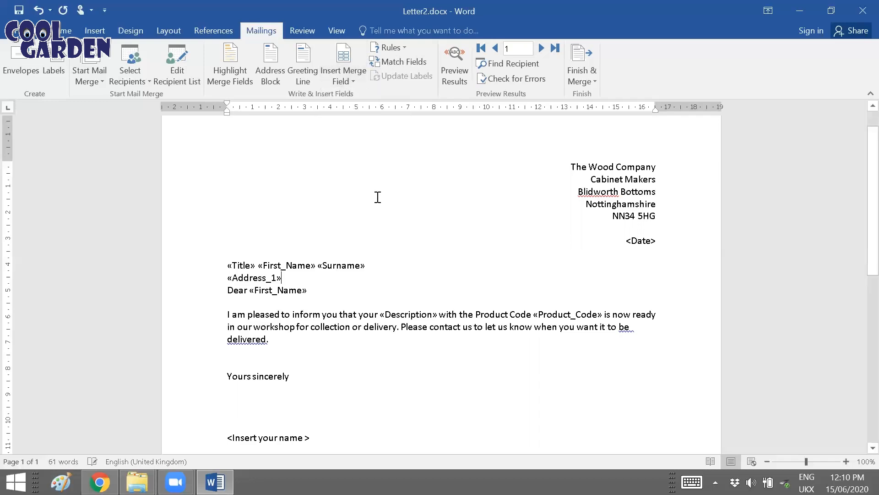
pyautogui.press('Return')
pyautogui.click(354, 82)
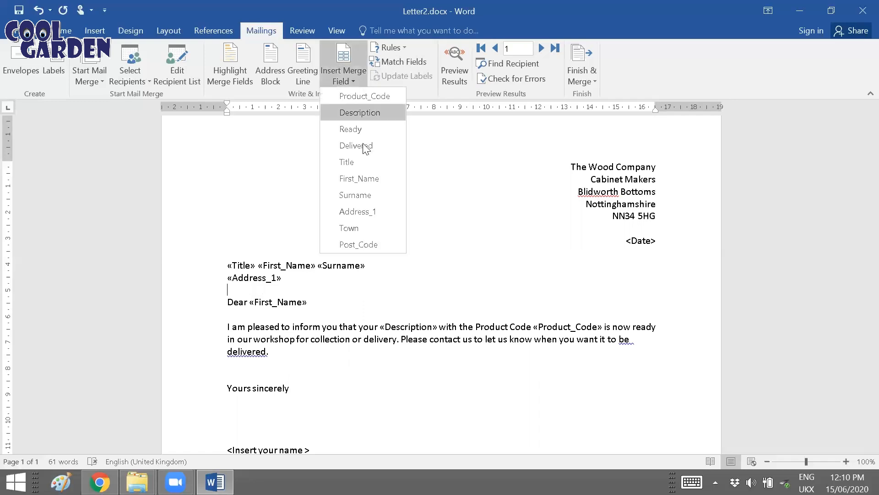
pyautogui.click(374, 227)
pyautogui.press('Return')
pyautogui.click(353, 81)
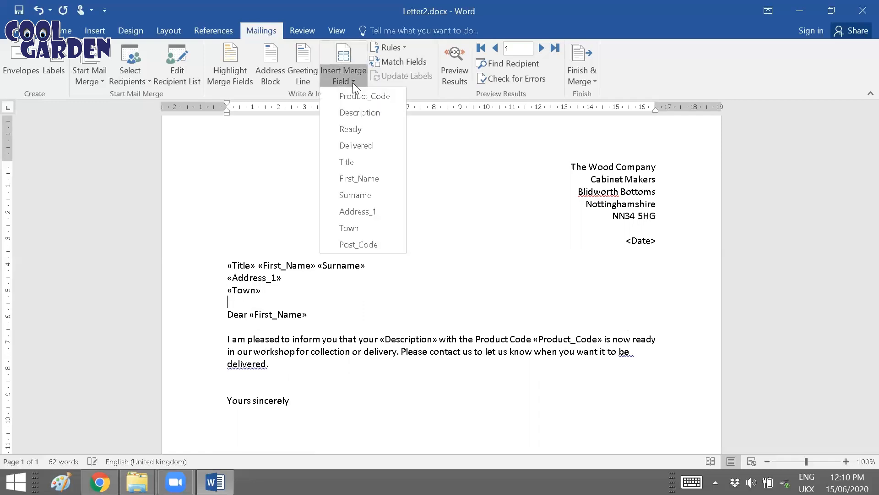
pyautogui.click(358, 244)
pyautogui.press('Return')
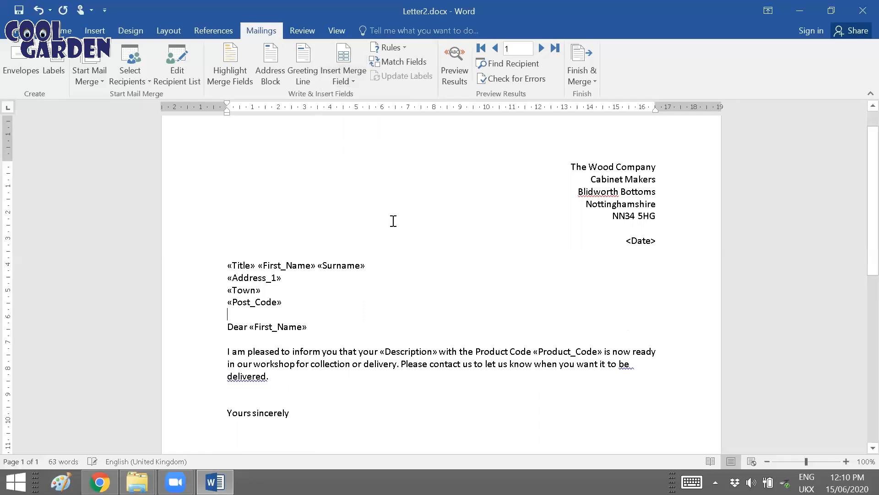
# Step: Replace the <Date> placeholder with the current date in the "Monday, 15 June 2020" format and add a blank line below it
pyautogui.moveTo(626, 242); pyautogui.dragTo(661, 242)
pyautogui.click(100, 34)
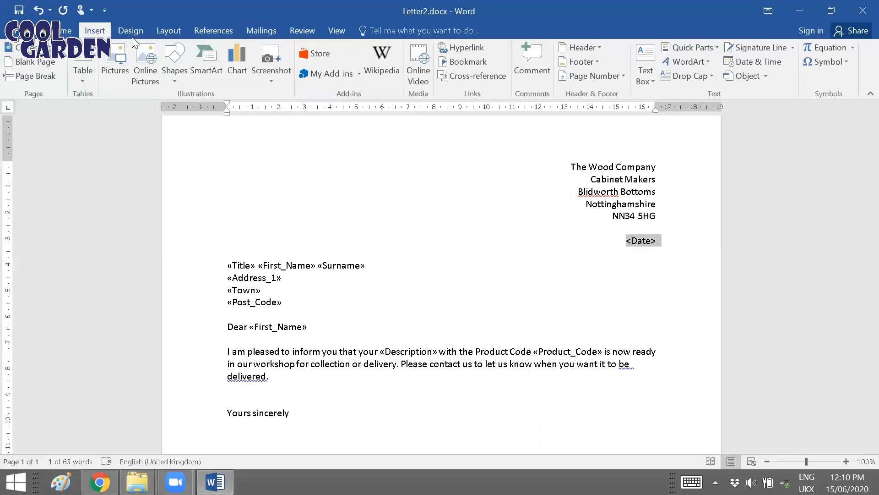
pyautogui.click(781, 67)
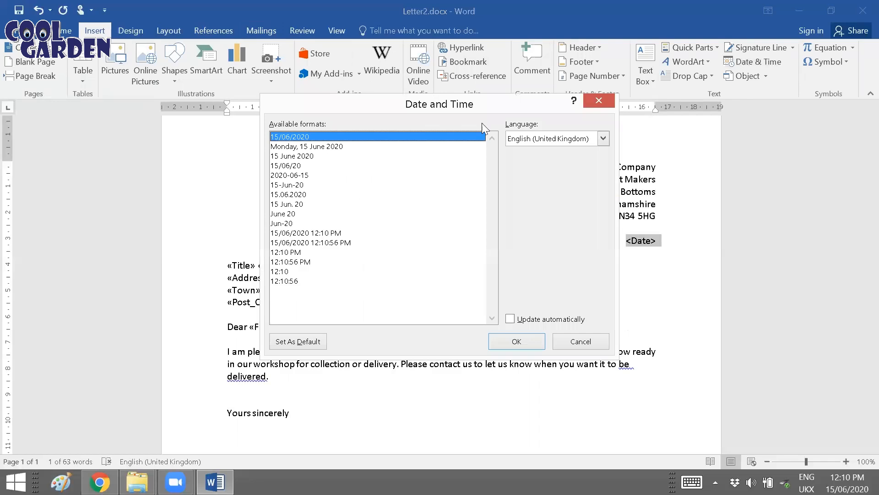
pyautogui.click(330, 151)
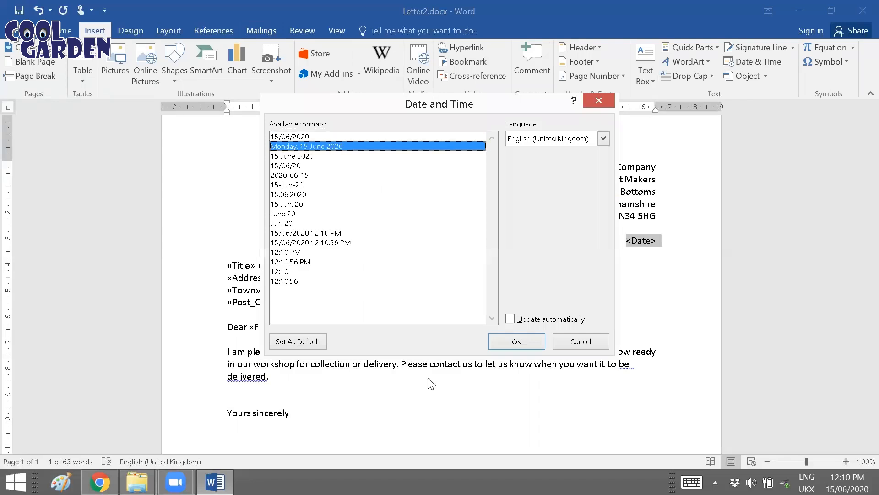
pyautogui.click(517, 342)
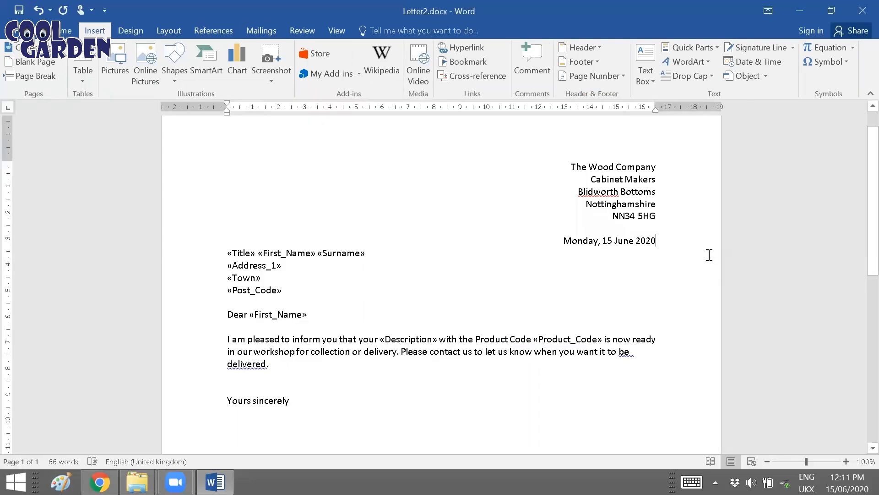
pyautogui.press('Return')
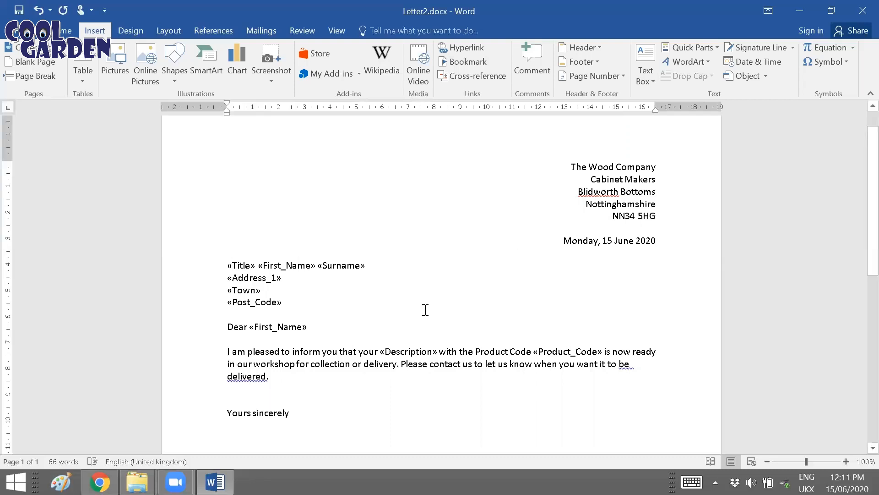
# Step: Replace the <Insert your name > placeholder below "Yours sincerely" with the sender's full name
pyautogui.scroll(-3, 426, 310)
pyautogui.moveTo(314, 376); pyautogui.dragTo(227, 376)
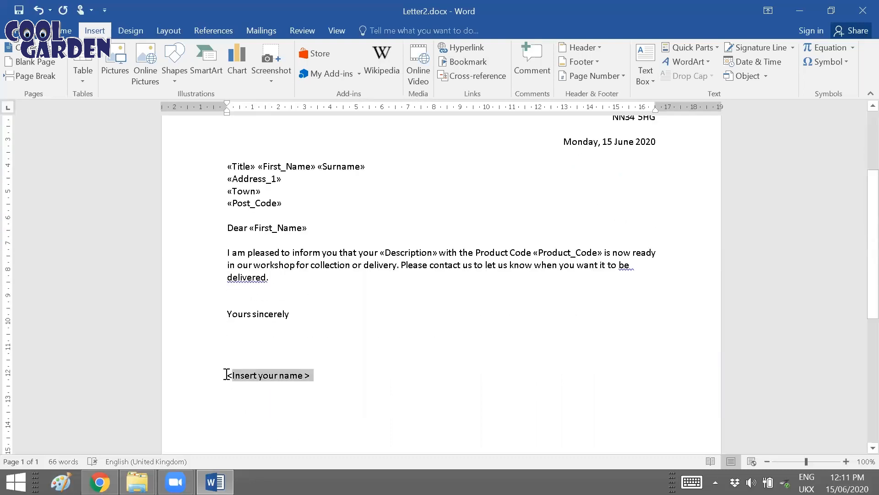
pyautogui.press('Delete')
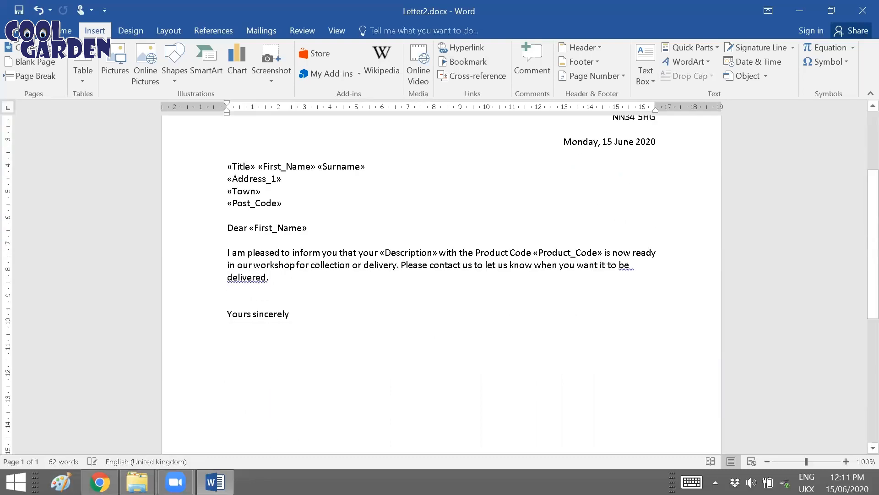
pyautogui.write('Sherin Abraham')
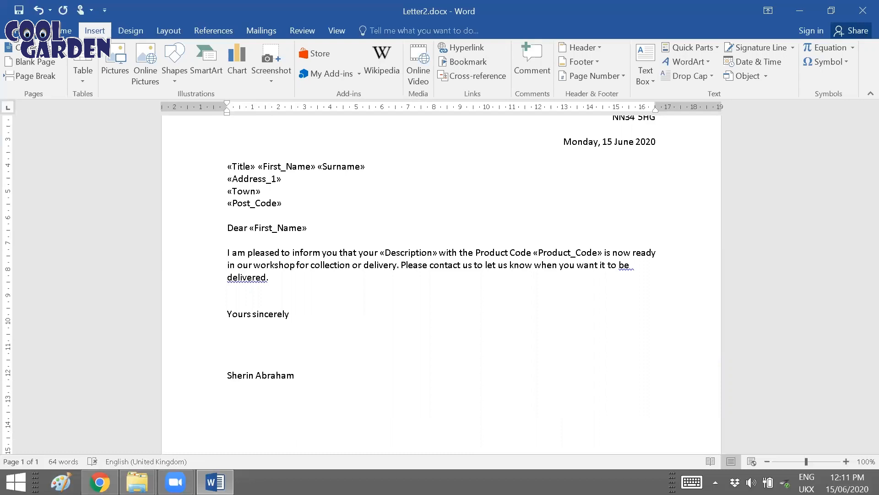
pyautogui.click(390, 304)
# Step: Check each inserted merge field in the body paragraph, the address block and the greeting of the letter
pyautogui.scroll(1, 423, 329)
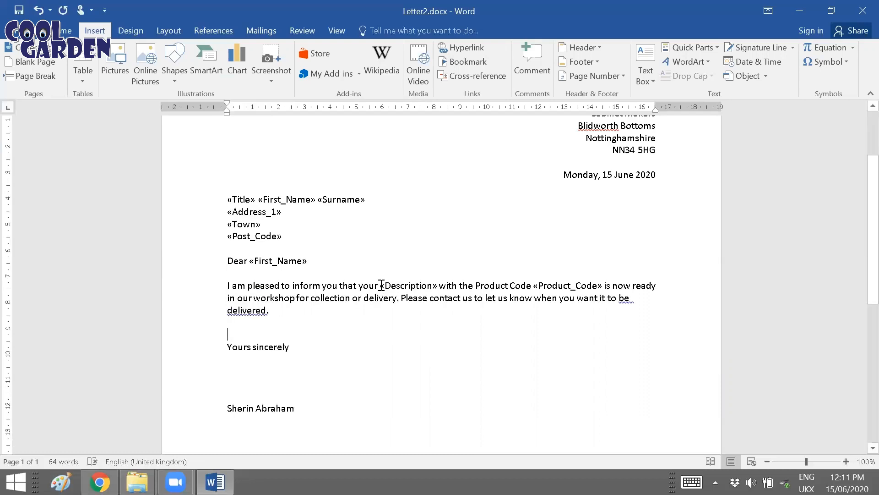
pyautogui.click(382, 287)
pyautogui.click(442, 306)
pyautogui.click(557, 286)
pyautogui.click(443, 307)
pyautogui.click(234, 239)
pyautogui.click(251, 223)
pyautogui.click(248, 211)
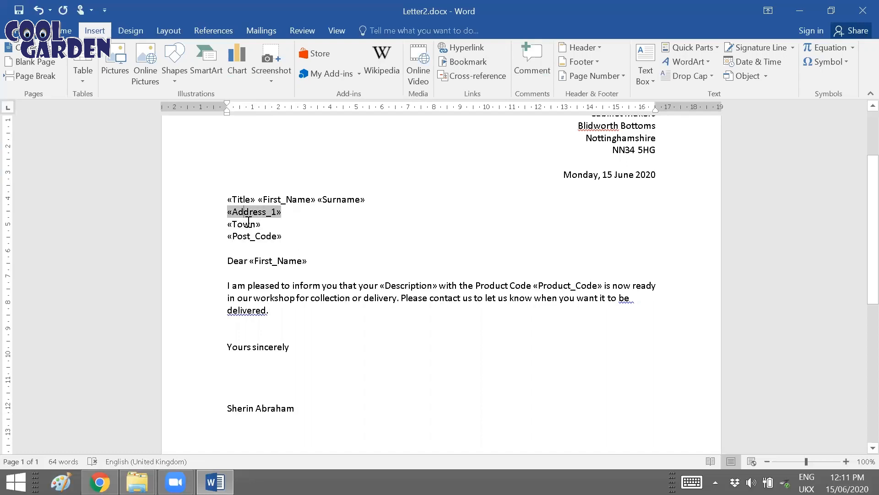
pyautogui.click(242, 200)
pyautogui.click(284, 201)
pyautogui.click(340, 199)
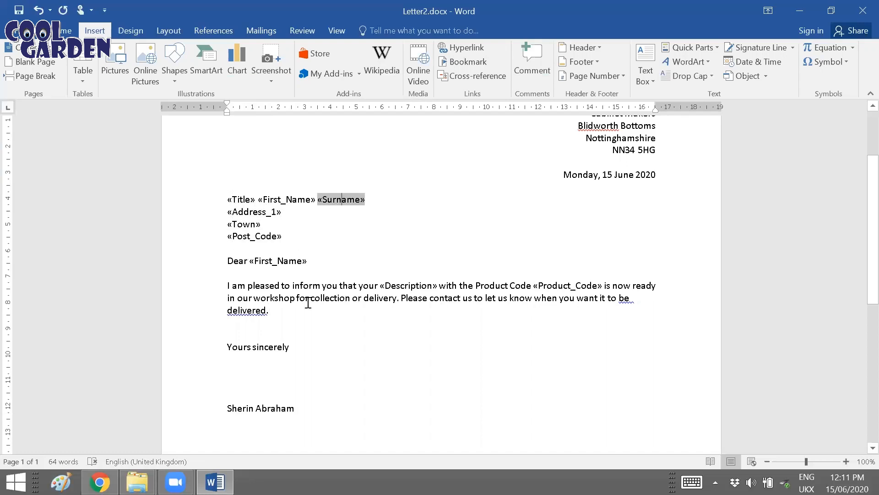
pyautogui.click(287, 261)
pyautogui.scroll(2, 664, 222)
pyautogui.scroll(-5, 333, 301)
pyautogui.scroll(3, 335, 342)
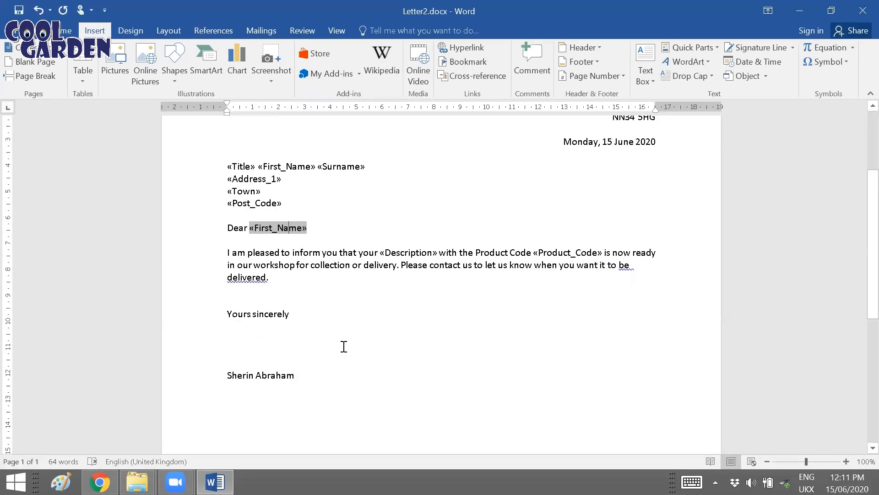
# Step: Preview the mail merge results and go through the recipients' letters from record 1 to record 10
pyautogui.click(257, 32)
pyautogui.click(454, 64)
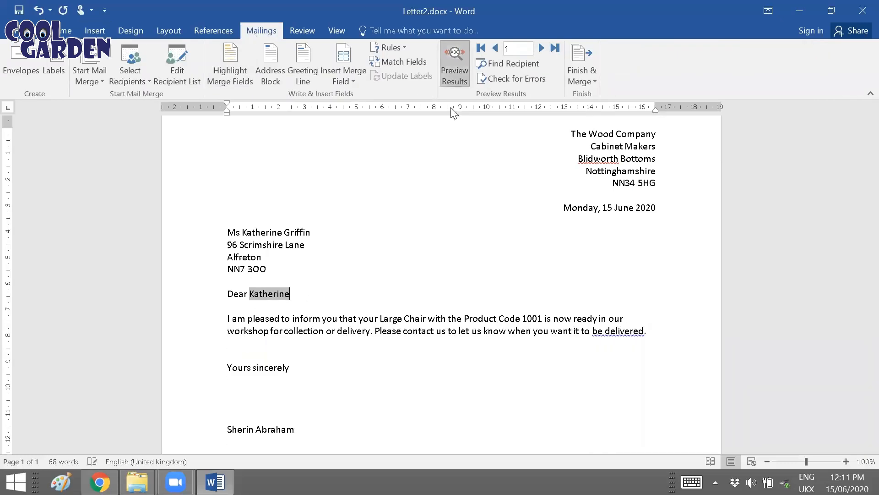
pyautogui.scroll(2, 412, 344)
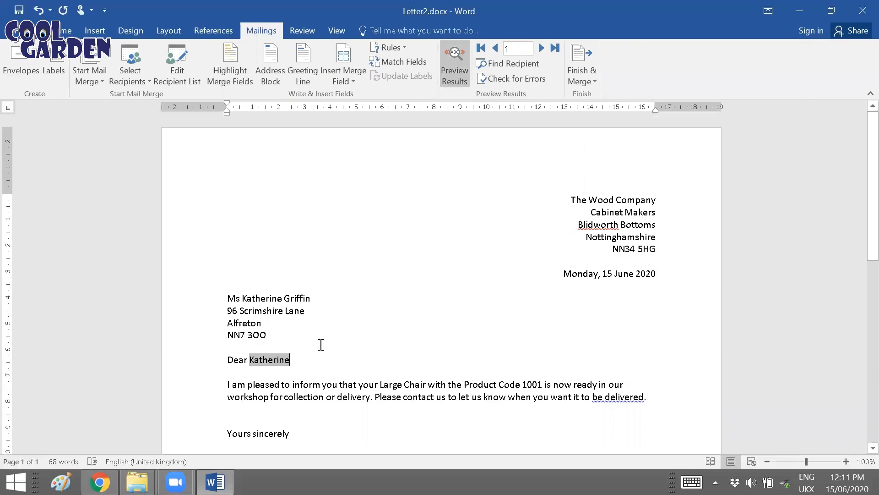
pyautogui.scroll(-2, 448, 345)
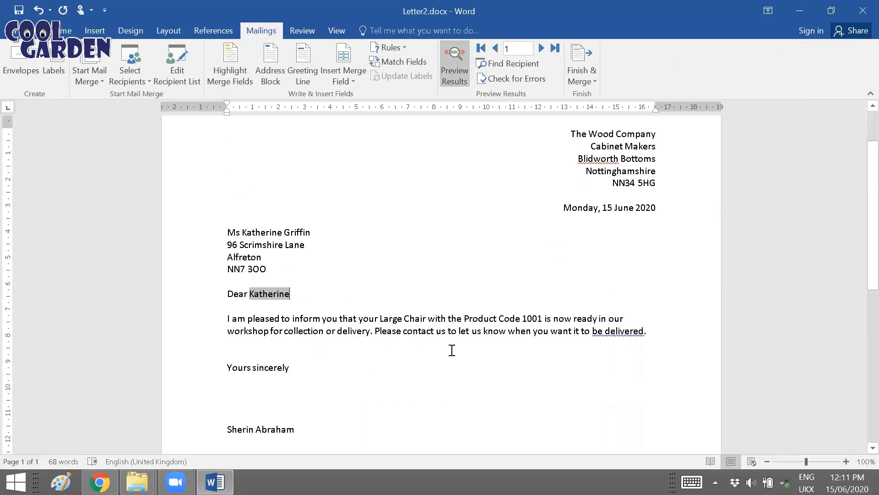
pyautogui.click(541, 49)
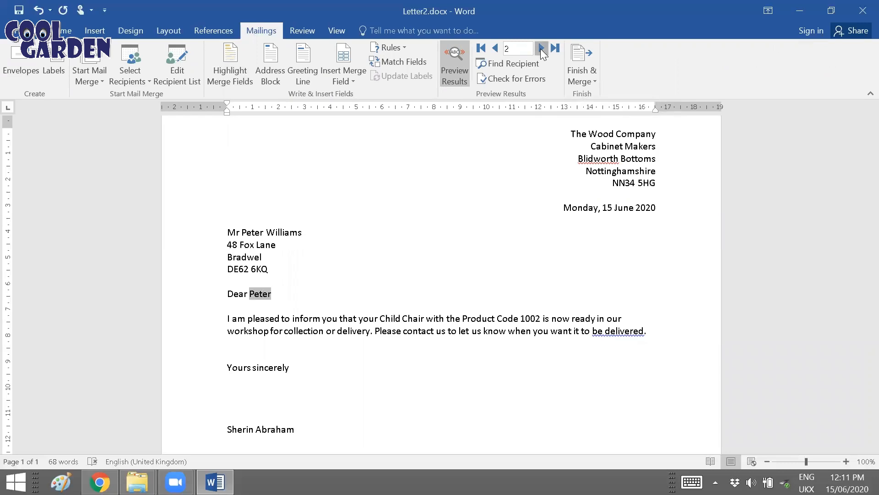
pyautogui.click(541, 49)
pyautogui.click(541, 49)
pyautogui.click(541, 49)
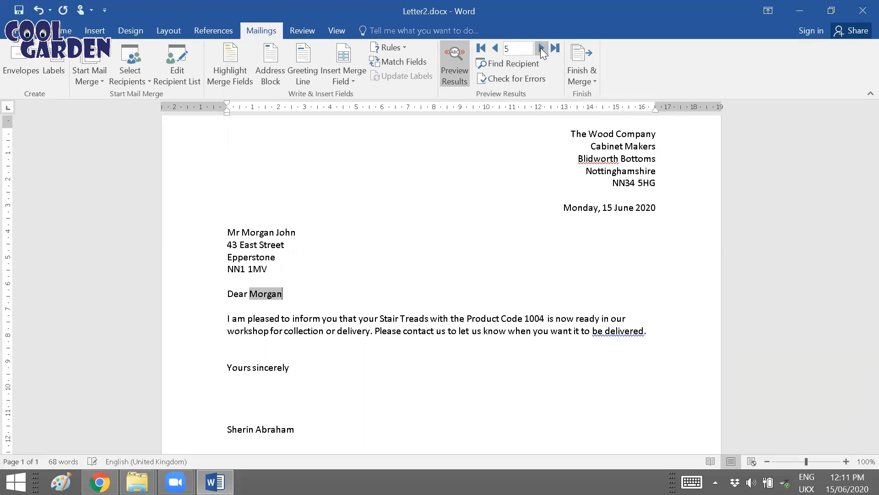
pyautogui.click(541, 48)
pyautogui.click(495, 48)
pyautogui.click(541, 49)
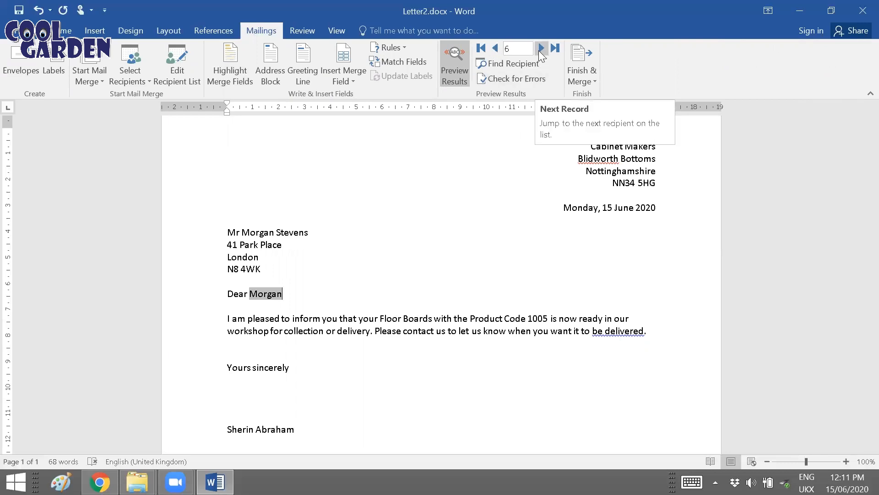
pyautogui.click(541, 49)
pyautogui.click(541, 49)
pyautogui.click(541, 49)
pyautogui.click(541, 49)
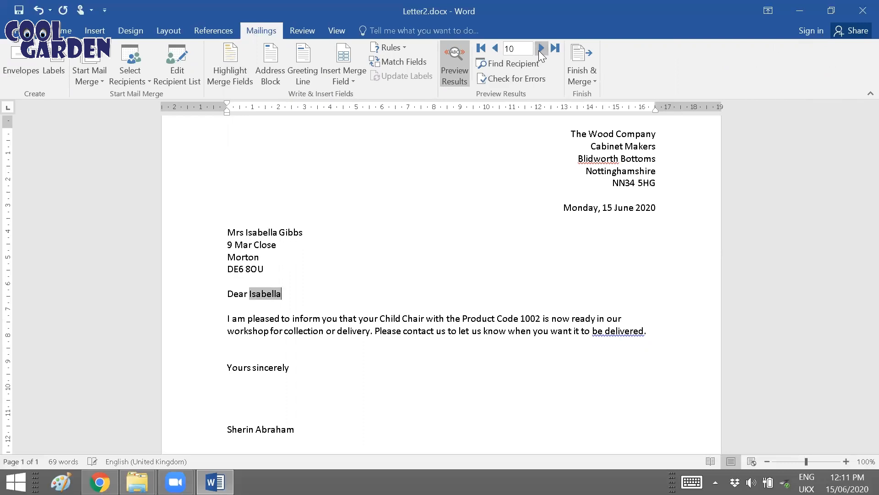
# Step: Merge all records into a new document of individual letters for editing and look through the first letters
pyautogui.click(586, 78)
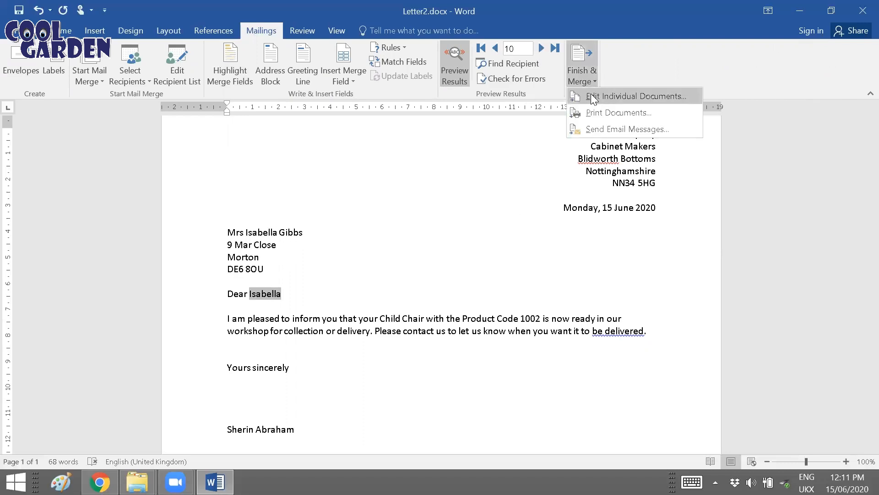
pyautogui.click(591, 95)
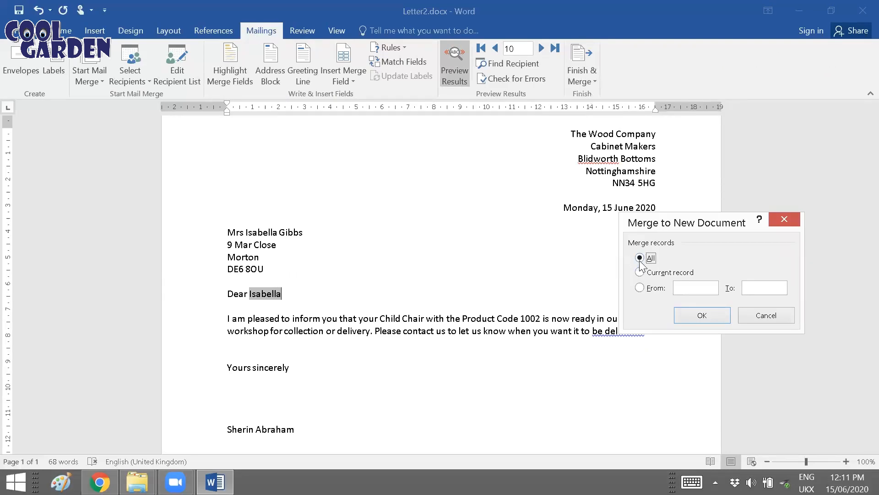
pyautogui.click(702, 315)
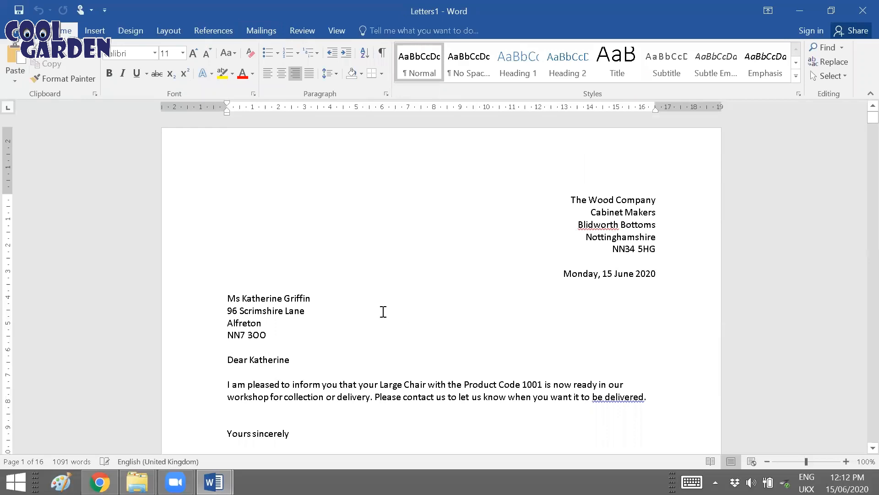
pyautogui.scroll(-5, 385, 347)
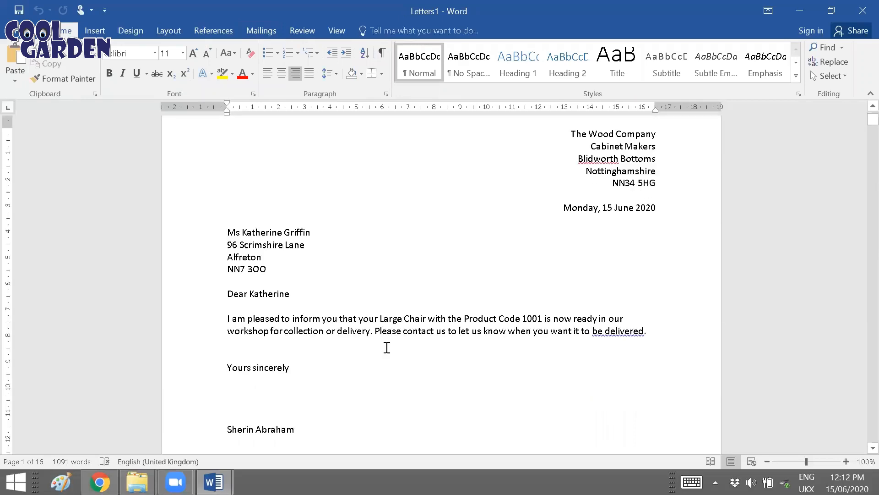
pyautogui.scroll(-20, 389, 347)
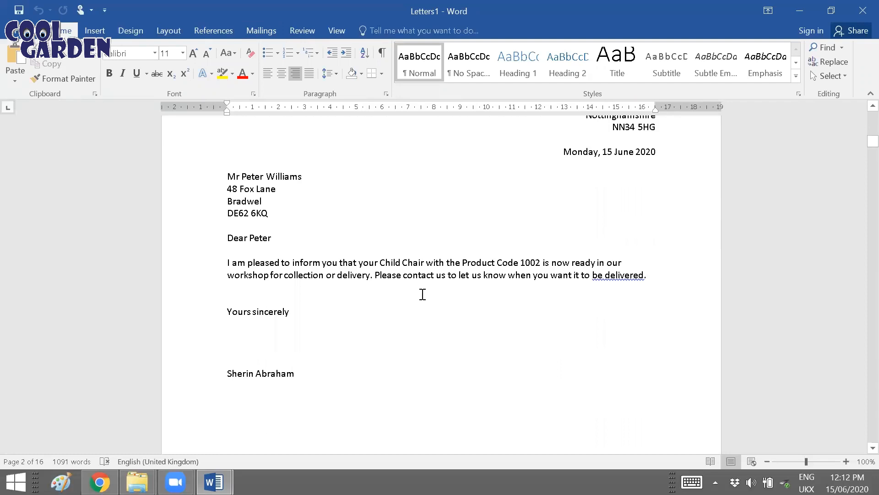
pyautogui.scroll(-4, 421, 296)
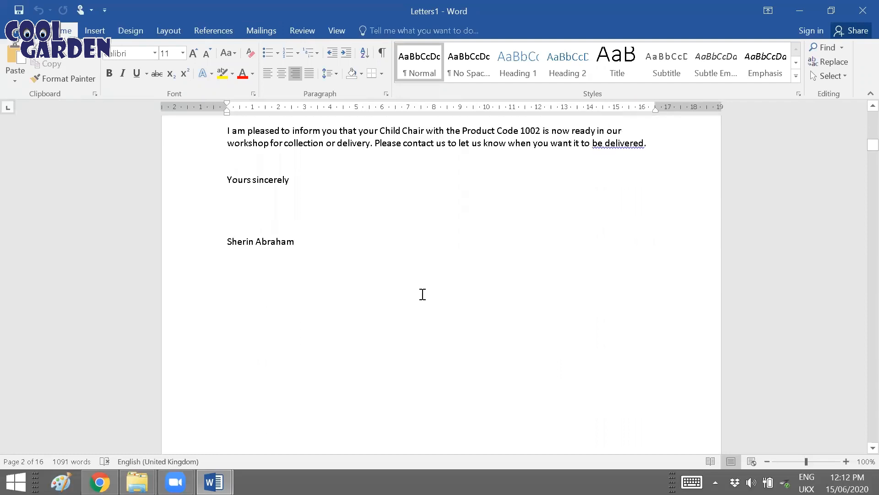